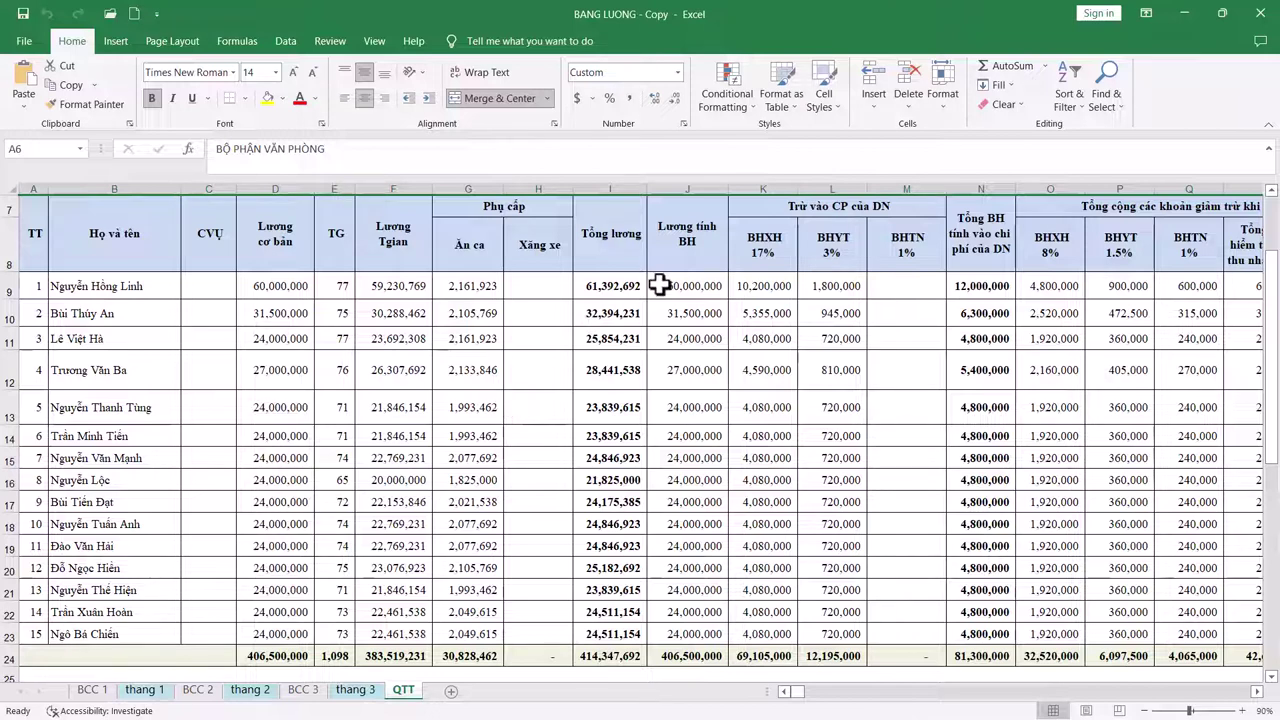
# Examine the QTT payroll sheet, from the time-based salary and insurance columns to the deduction and tax columns.
pyautogui.click(370, 320)
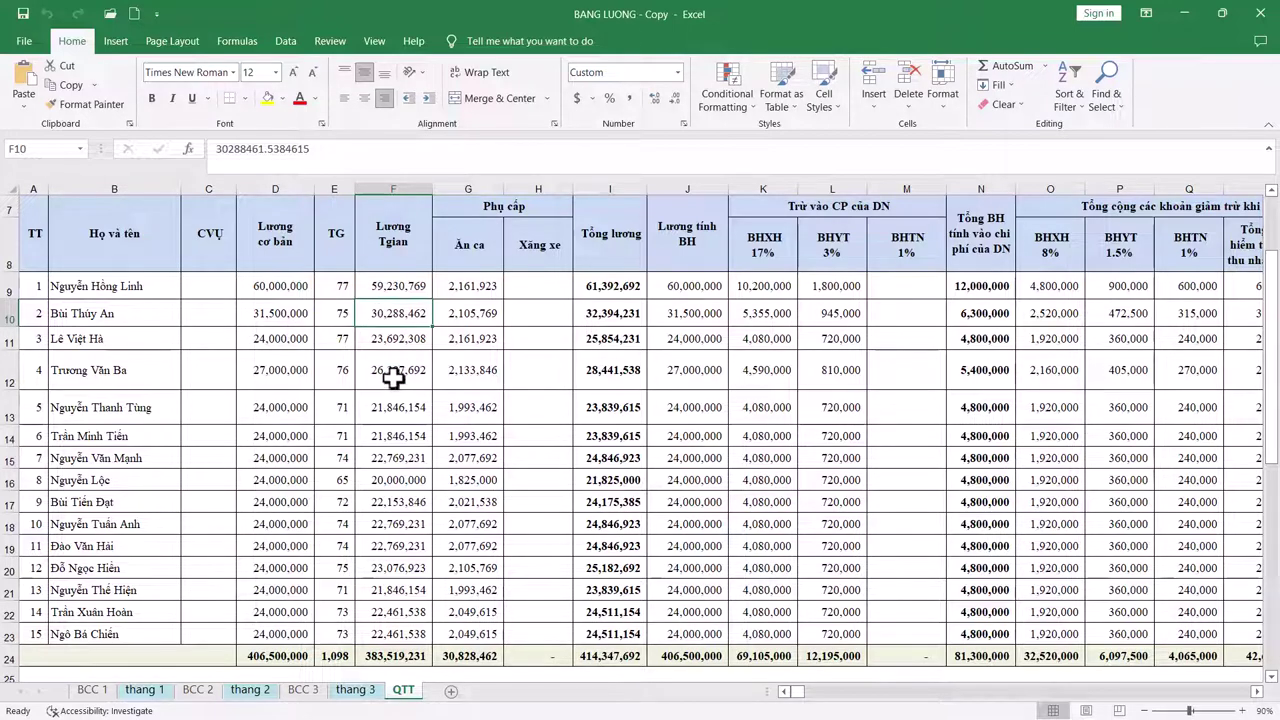
pyautogui.click(252, 366)
pyautogui.moveTo(162, 338); pyautogui.dragTo(866, 462)
pyautogui.click(905, 502)
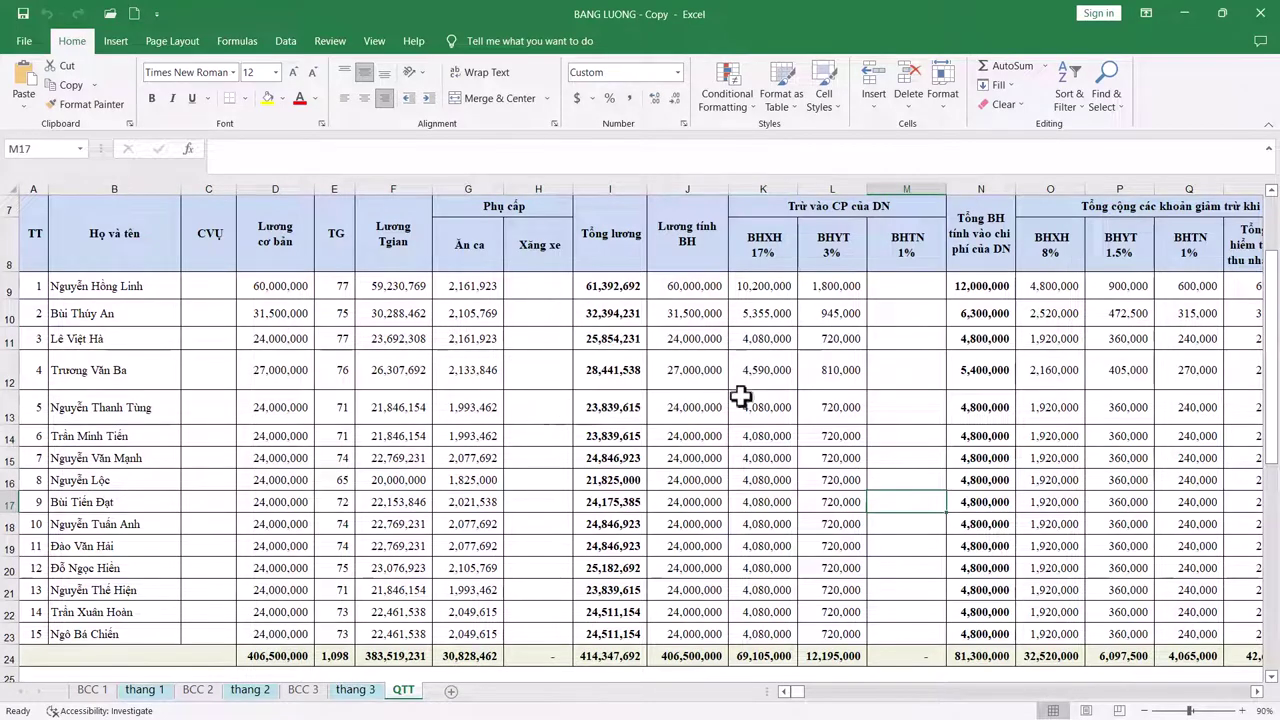
pyautogui.moveTo(797, 703); pyautogui.dragTo(766, 703)
pyautogui.moveTo(1260, 691); pyautogui.dragTo(1260, 691)
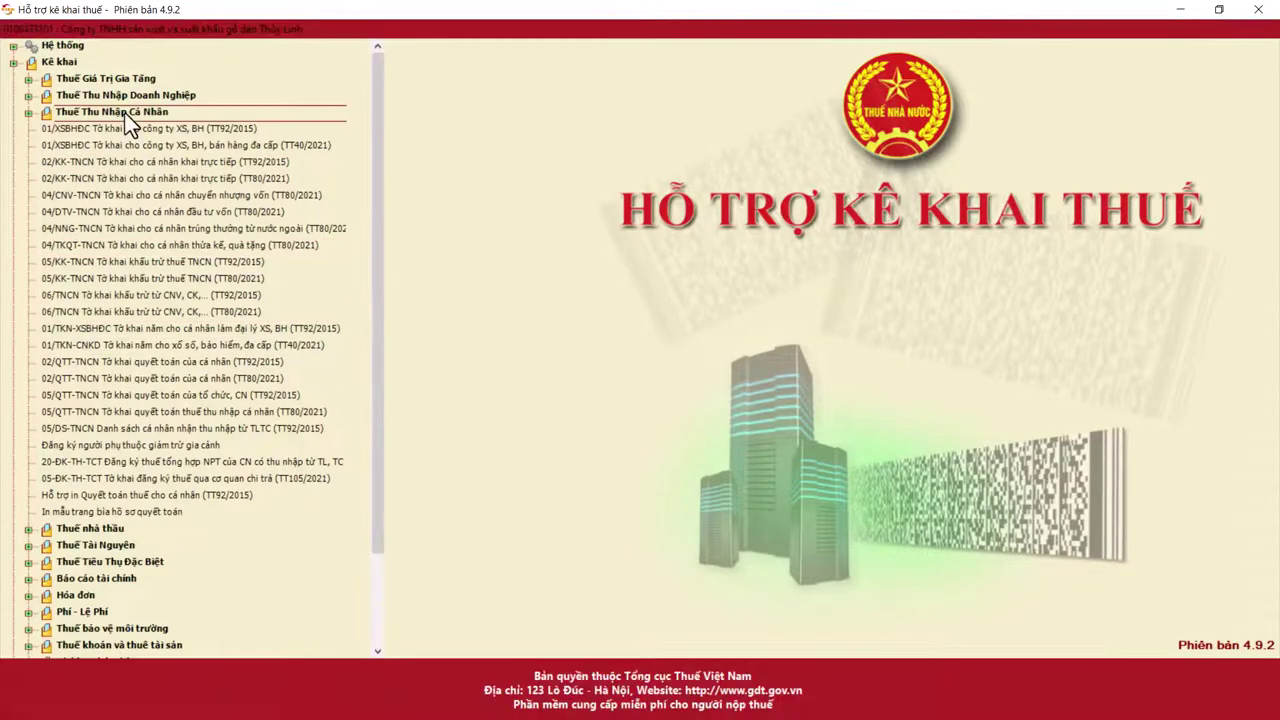
# Switch to Hỗ trợ kê khai thuế and open the 05/QTT-TNCN declaration (TT80/2021) as a first filing for tax year 2021.
pyautogui.doubleClick(226, 415)
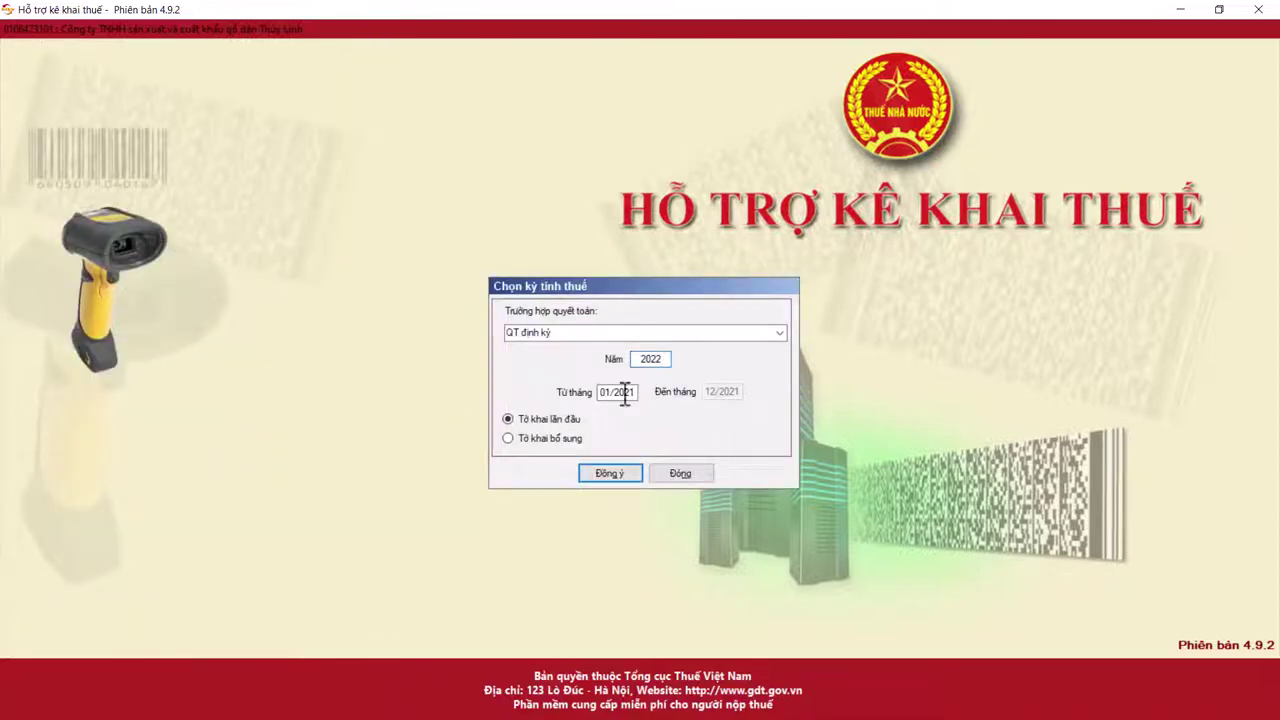
pyautogui.click(603, 476)
pyautogui.click(604, 419)
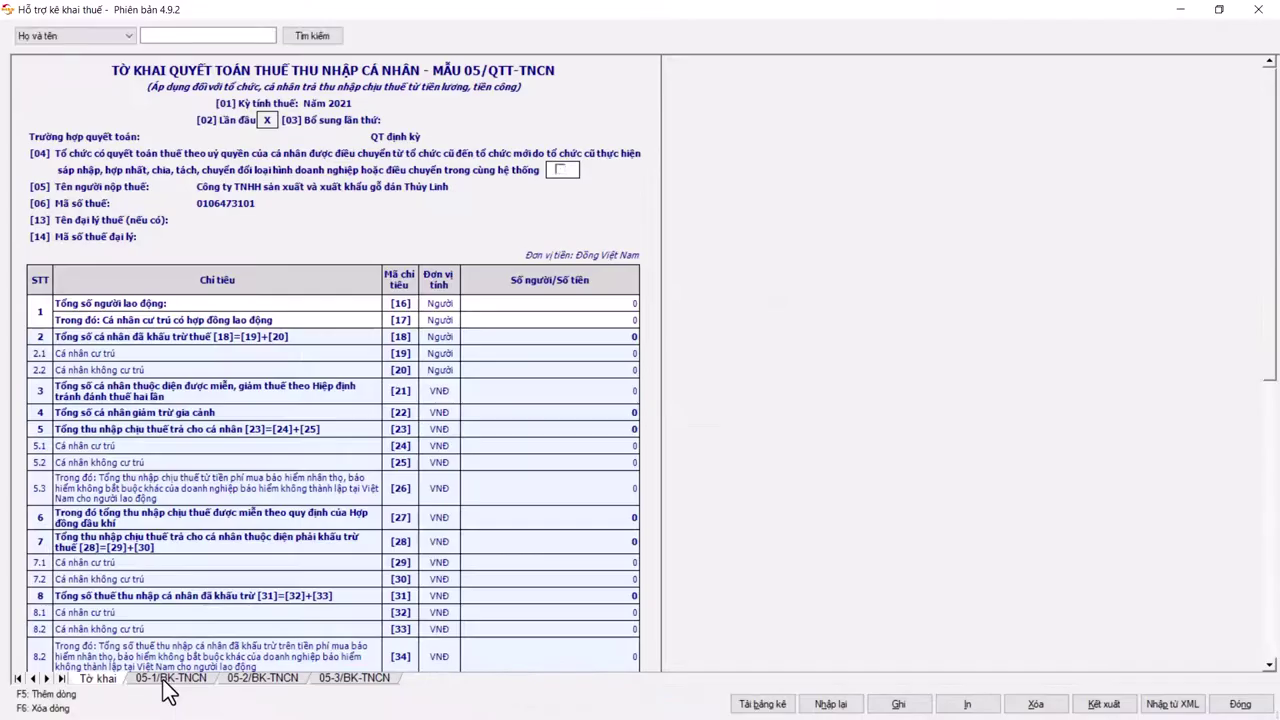
# Open the blank Excel listing template from appendix 05-1/BK-TNCN, review its employee identification columns, and close it.
pyautogui.click(168, 680)
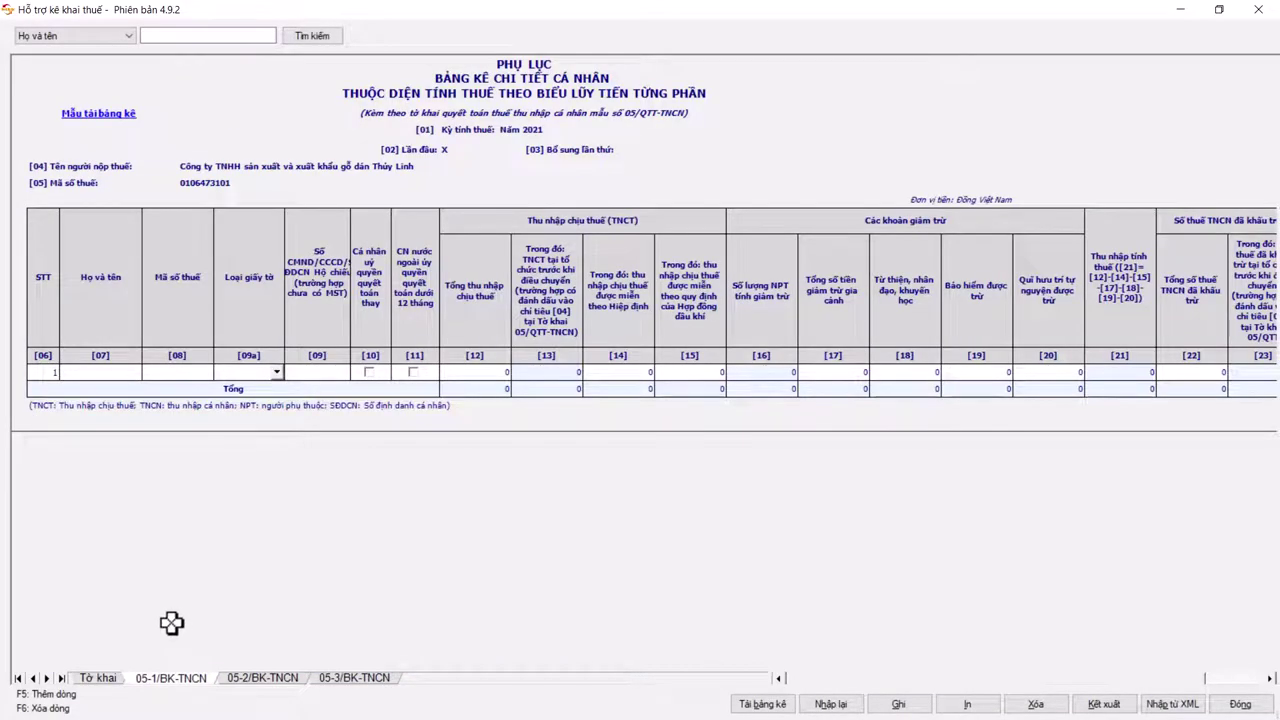
pyautogui.click(105, 114)
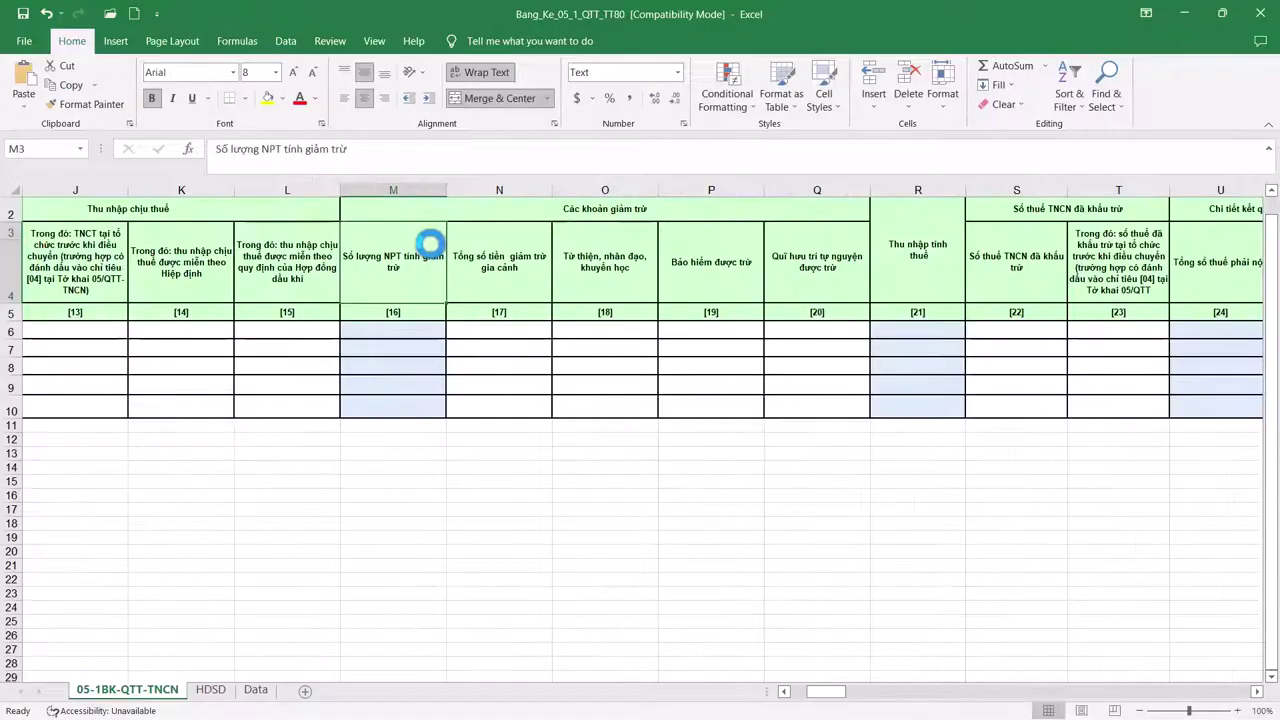
pyautogui.moveTo(837, 697); pyautogui.dragTo(816, 697)
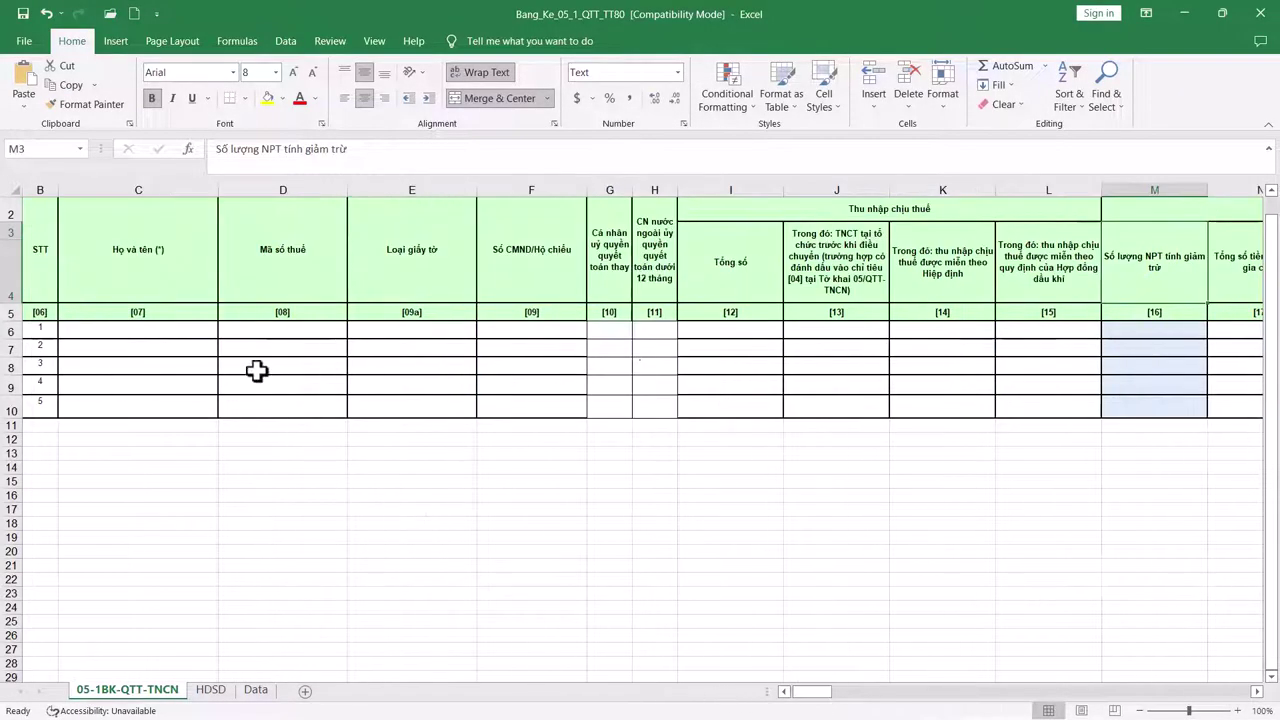
pyautogui.moveTo(103, 332); pyautogui.dragTo(583, 414)
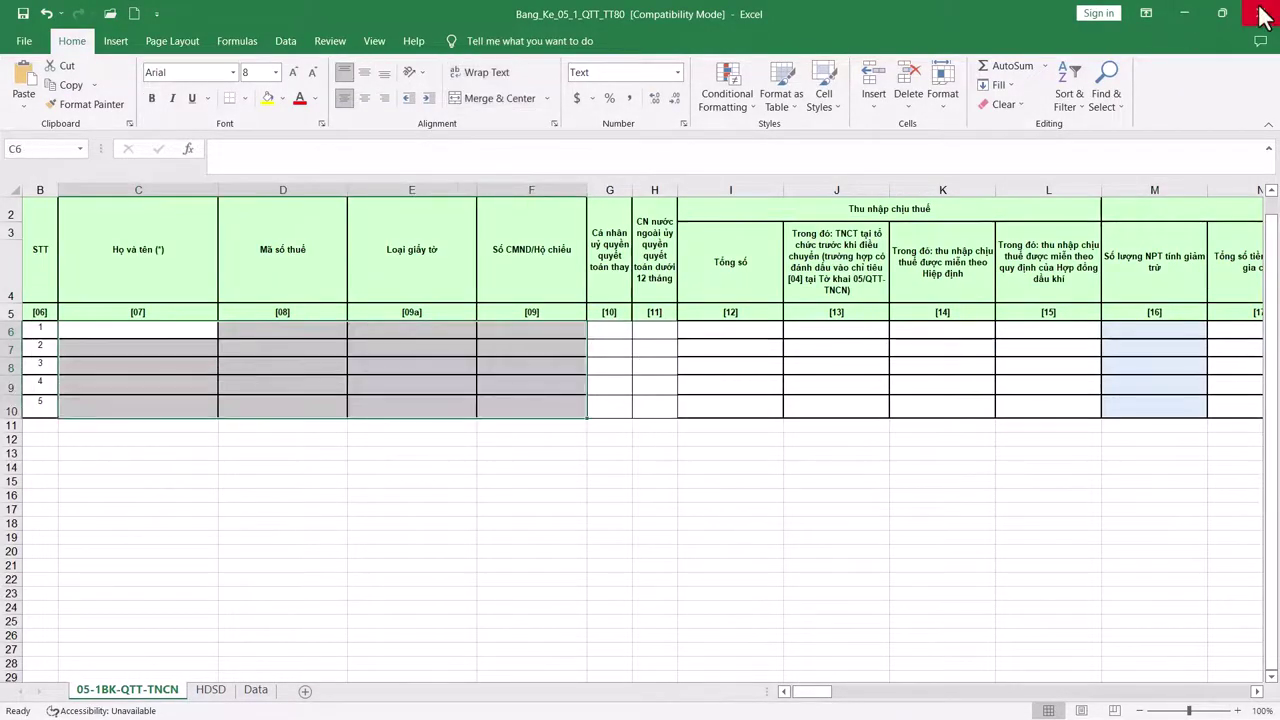
pyautogui.click(1252, 12)
# Download the Bang_Ke_05_1_QTT_TT80 workbook from the attached documents on the course page in the browser.
pyautogui.click(1166, 309)
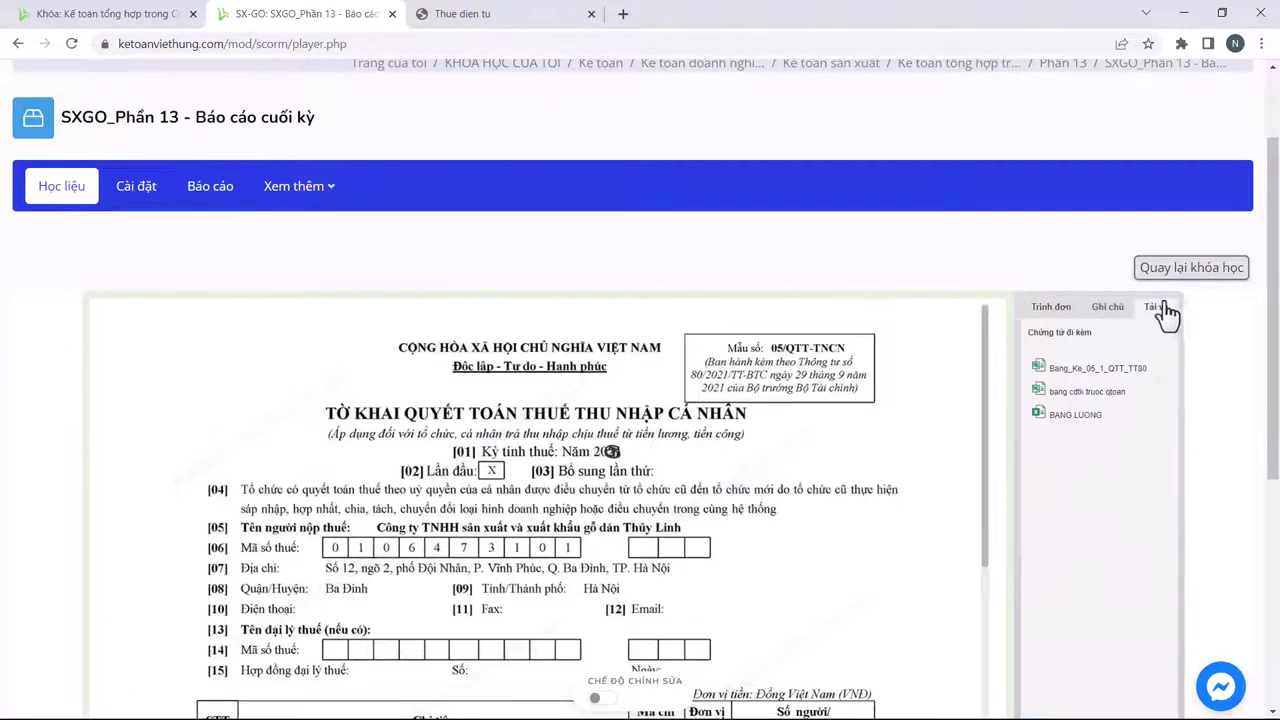
pyautogui.click(1068, 380)
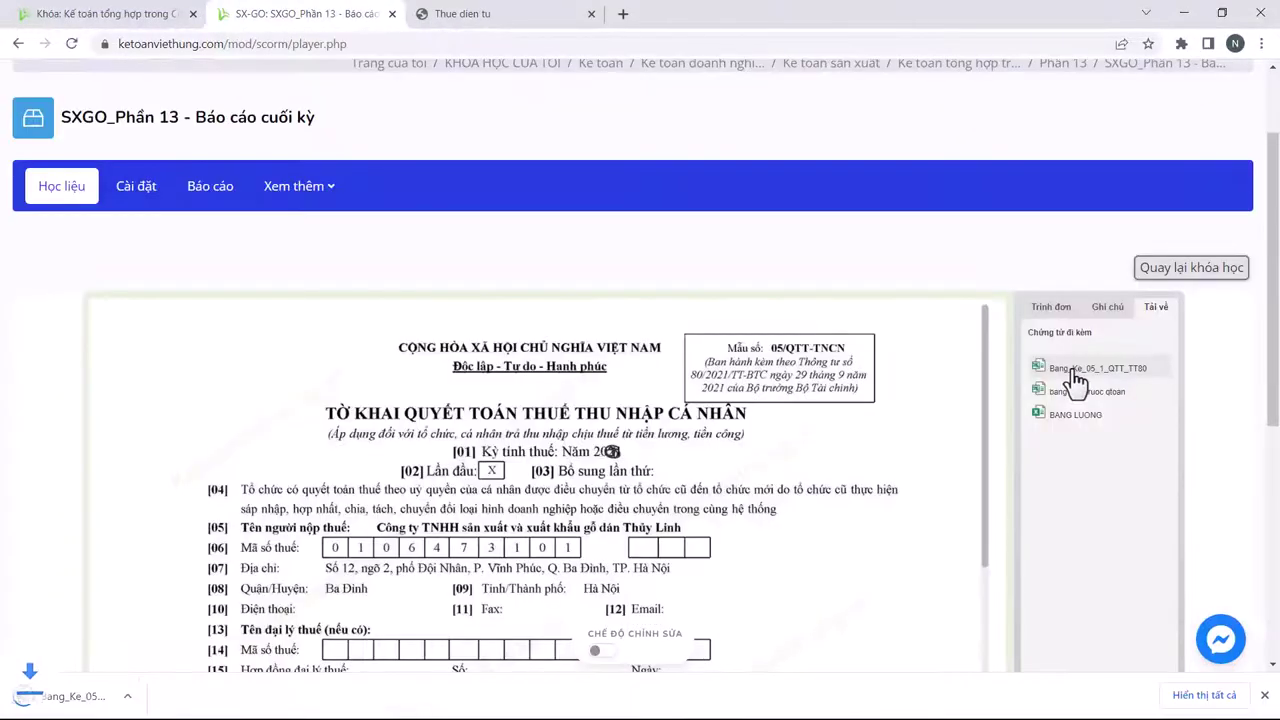
pyautogui.click(1052, 307)
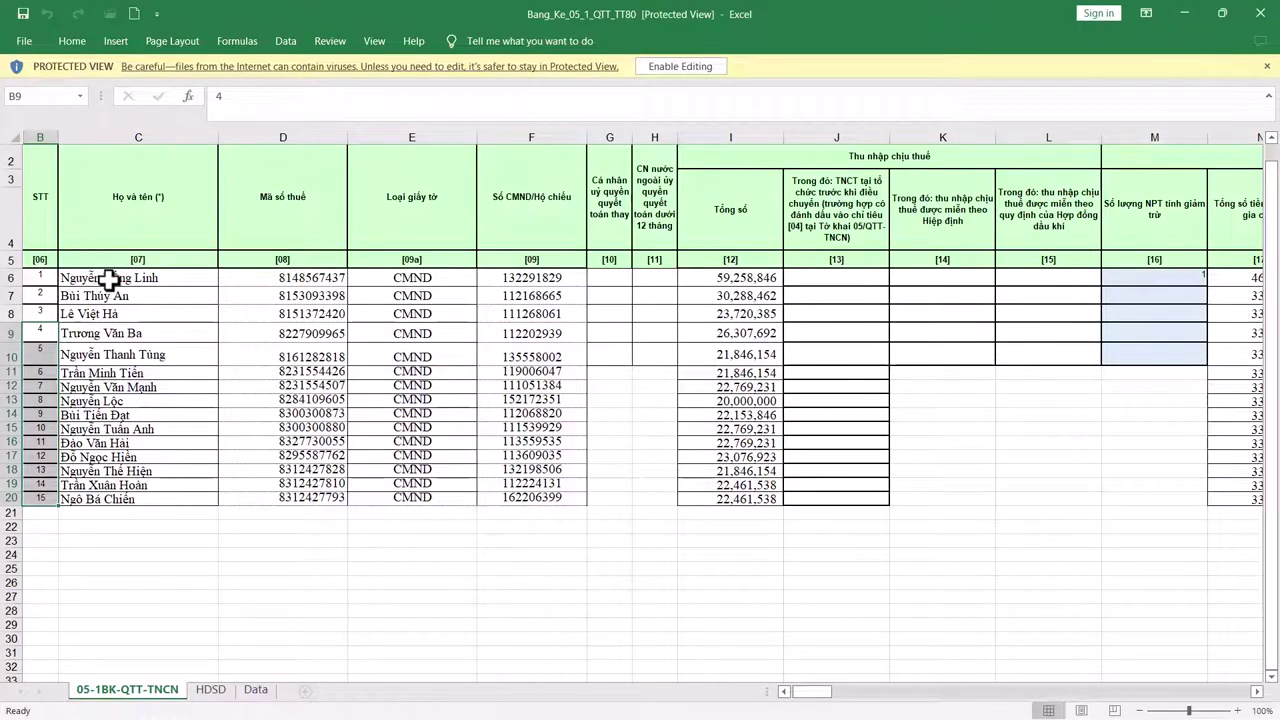
# Examine the listing's employee names, sequence numbers, tax codes, document types, ID numbers and total taxable income in Bang_Ke_05_1_QTT_TT80.
pyautogui.moveTo(100, 278); pyautogui.dragTo(140, 498)
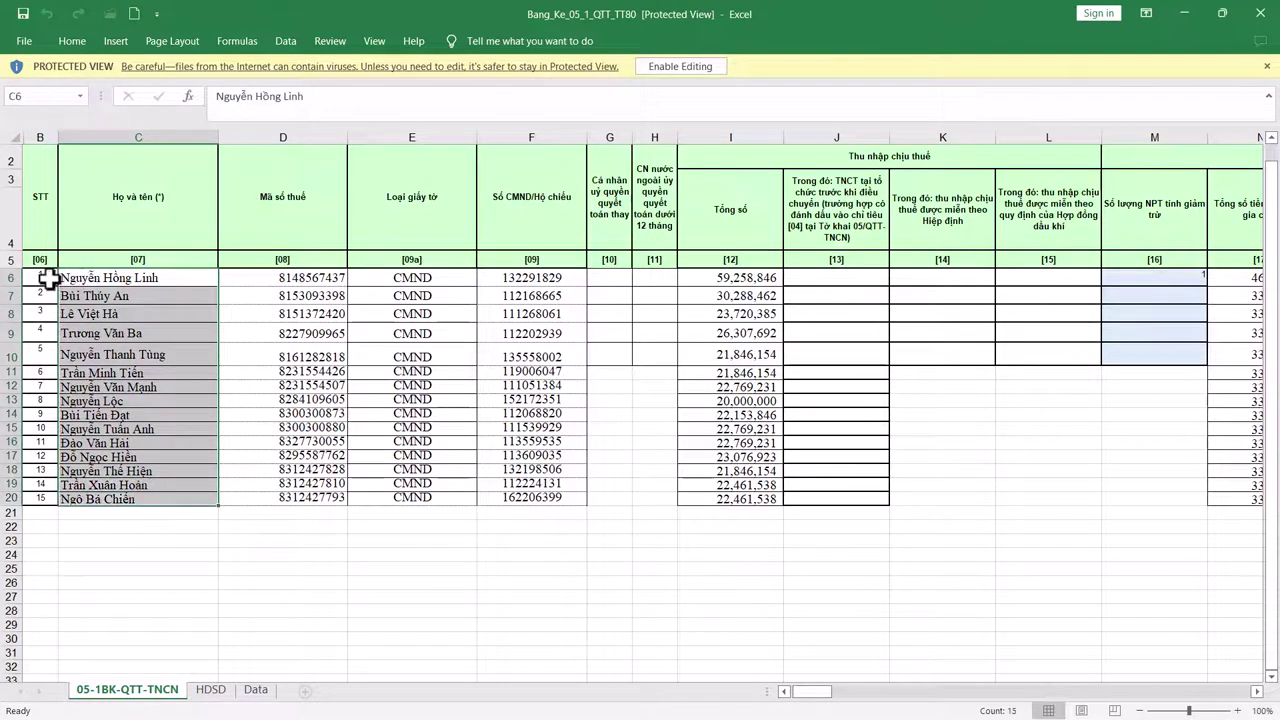
pyautogui.moveTo(40, 277); pyautogui.dragTo(43, 355)
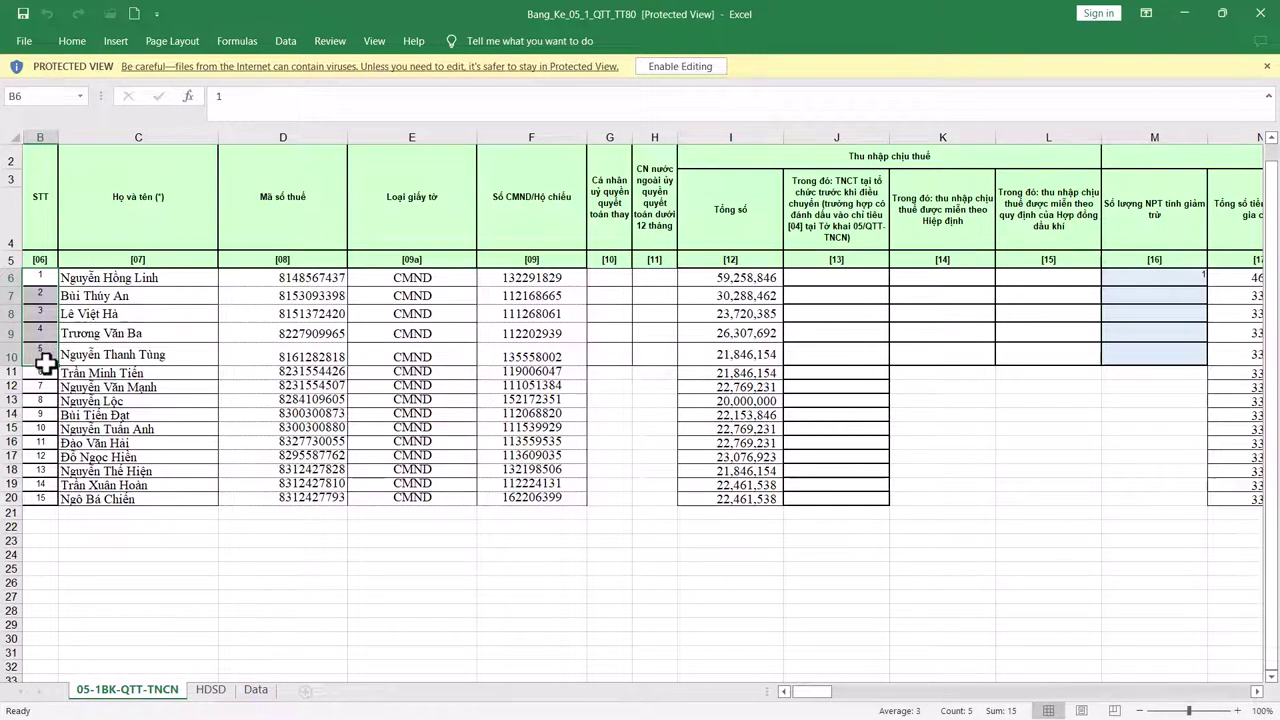
pyautogui.moveTo(43, 373); pyautogui.dragTo(52, 494)
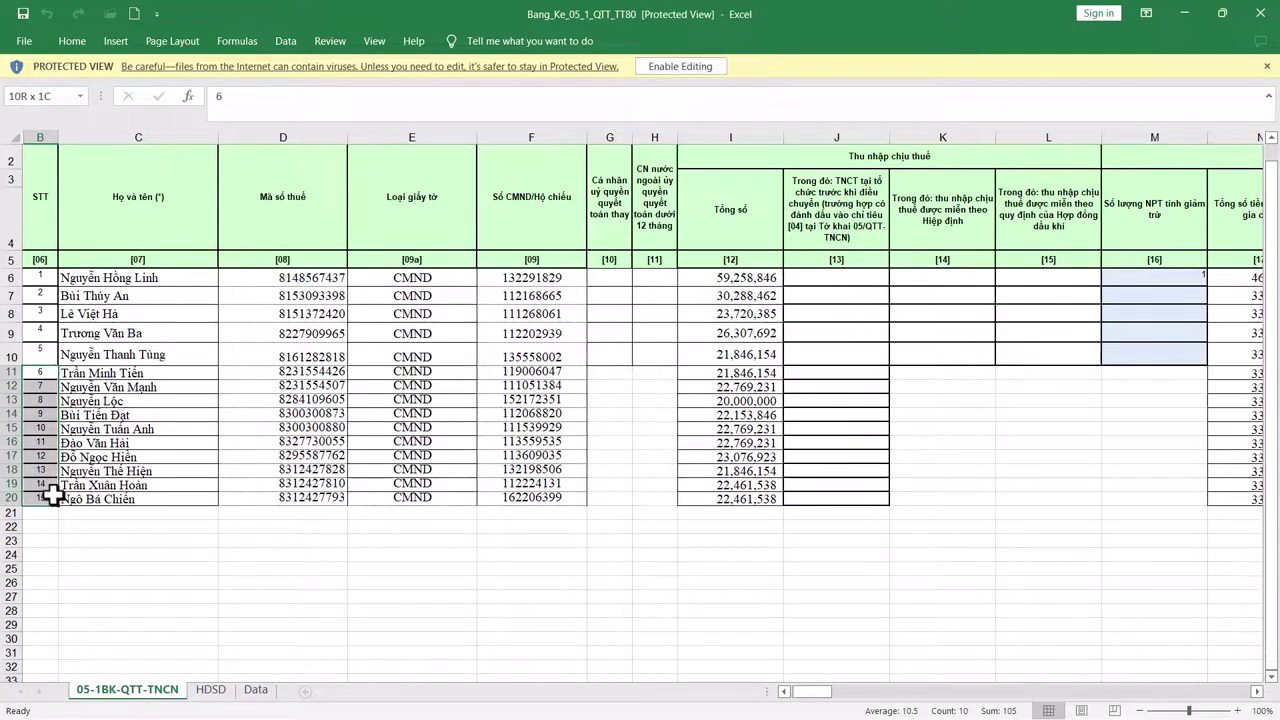
pyautogui.moveTo(283, 277); pyautogui.dragTo(305, 443)
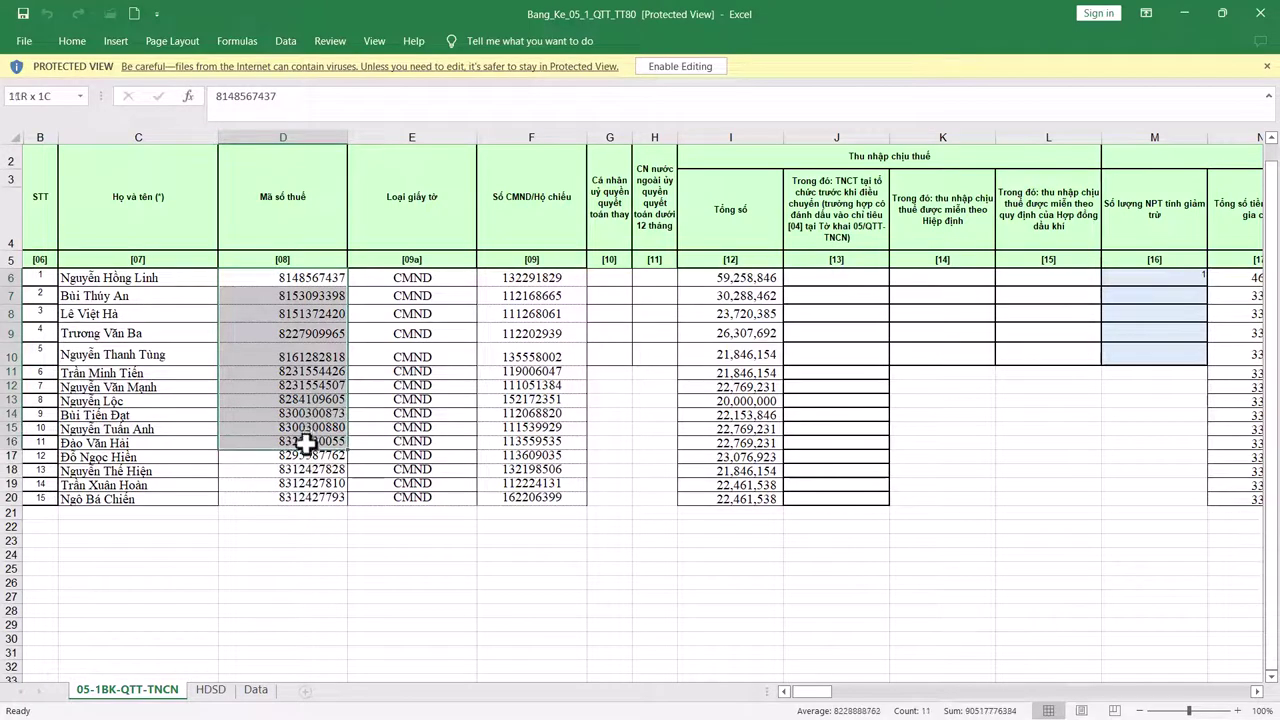
pyautogui.moveTo(412, 296); pyautogui.dragTo(414, 356)
pyautogui.moveTo(531, 296); pyautogui.dragTo(531, 356)
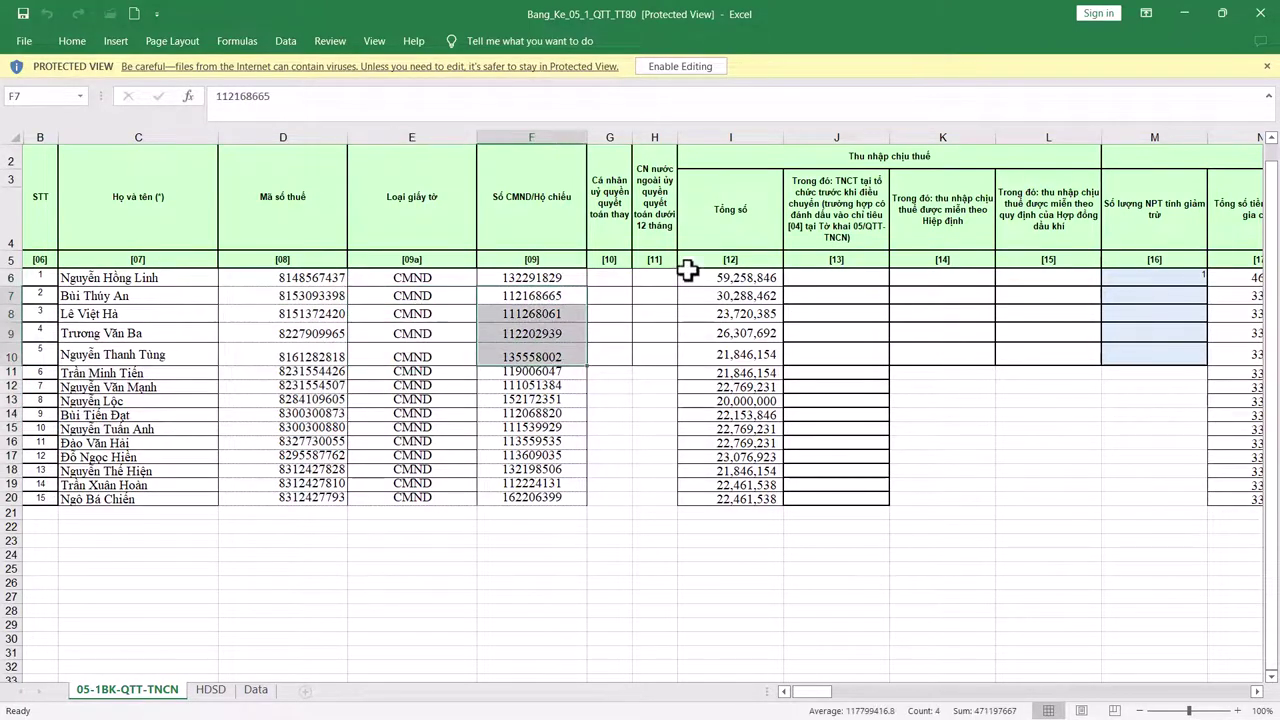
pyautogui.click(713, 295)
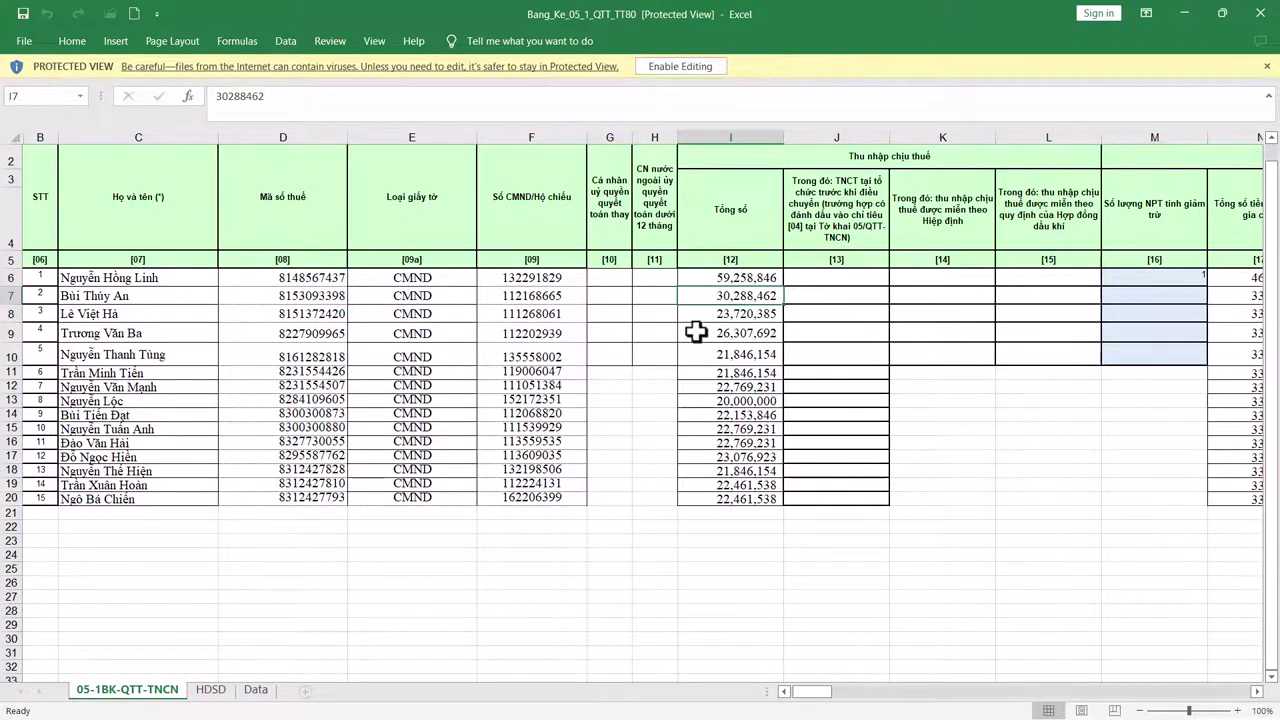
# Copy the Thu nhập chịu thuế values W9:W23 from the BANG LUONG - Copy workbook into Bang_Ke_05_1_QTT_TT80 starting at J6.
pyautogui.hotkey('alt', 'Tab')
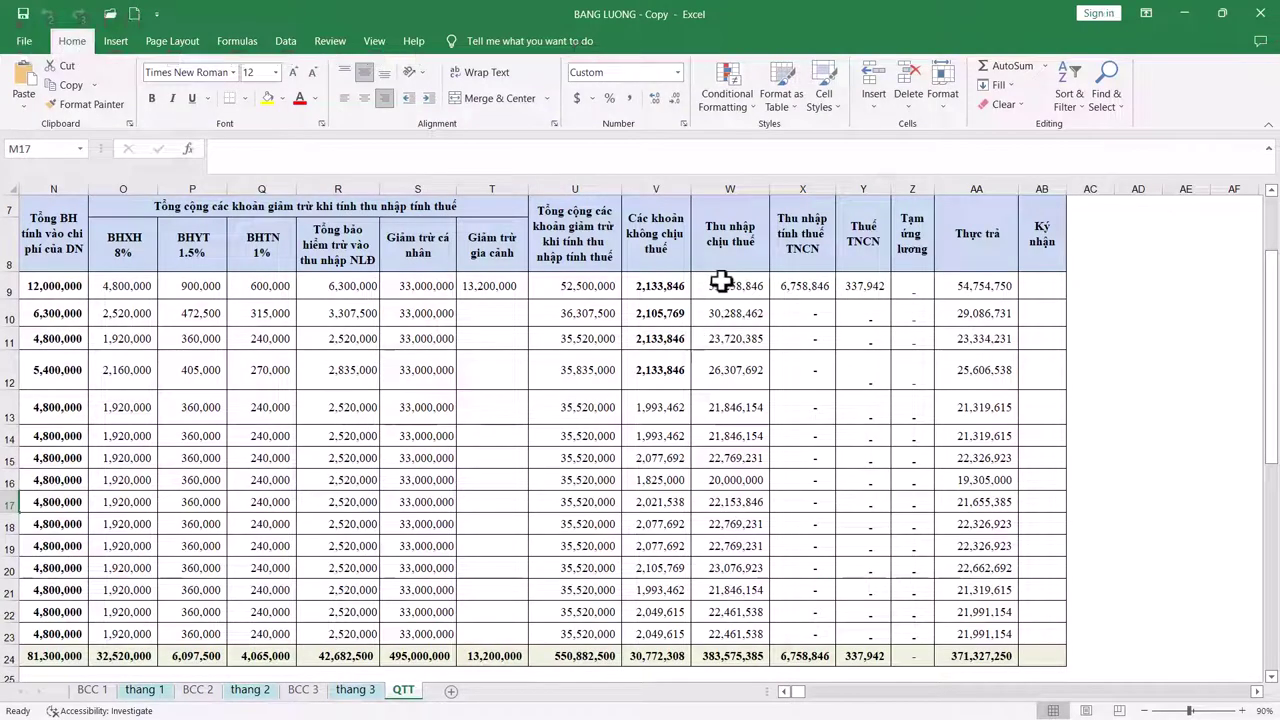
pyautogui.click(721, 285)
pyautogui.moveTo(721, 285); pyautogui.dragTo(710, 632)
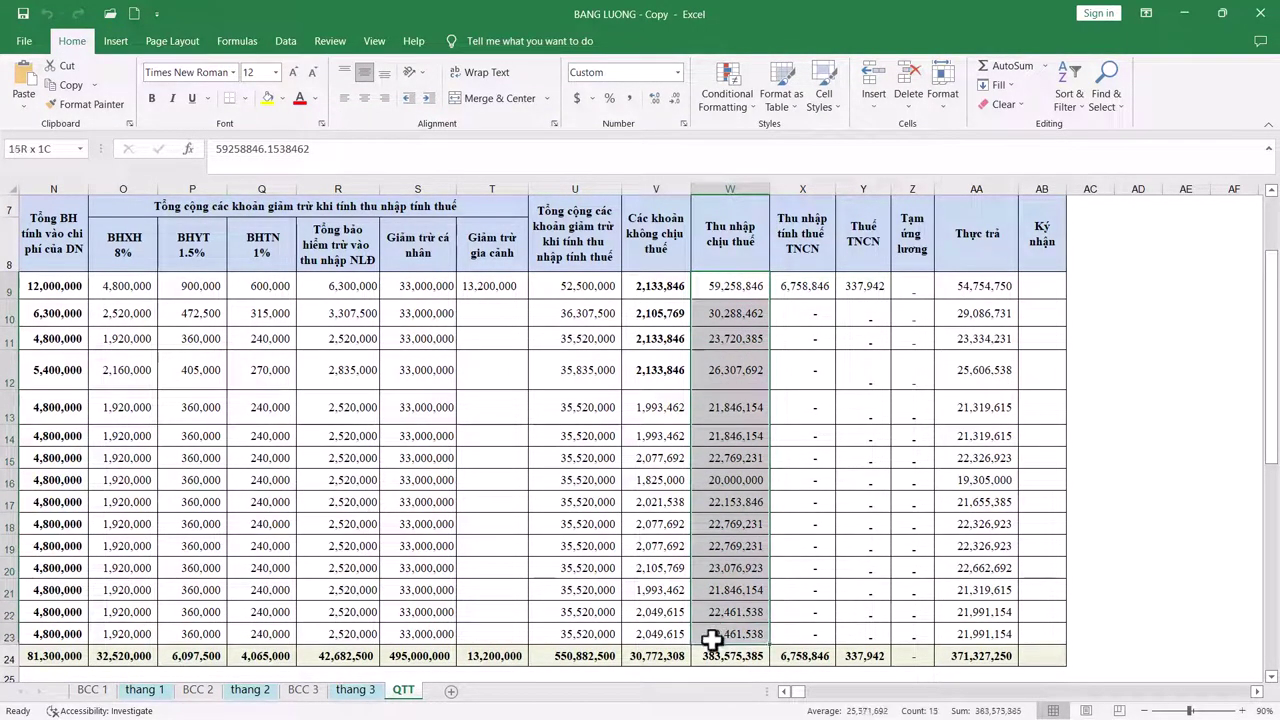
pyautogui.click(731, 286)
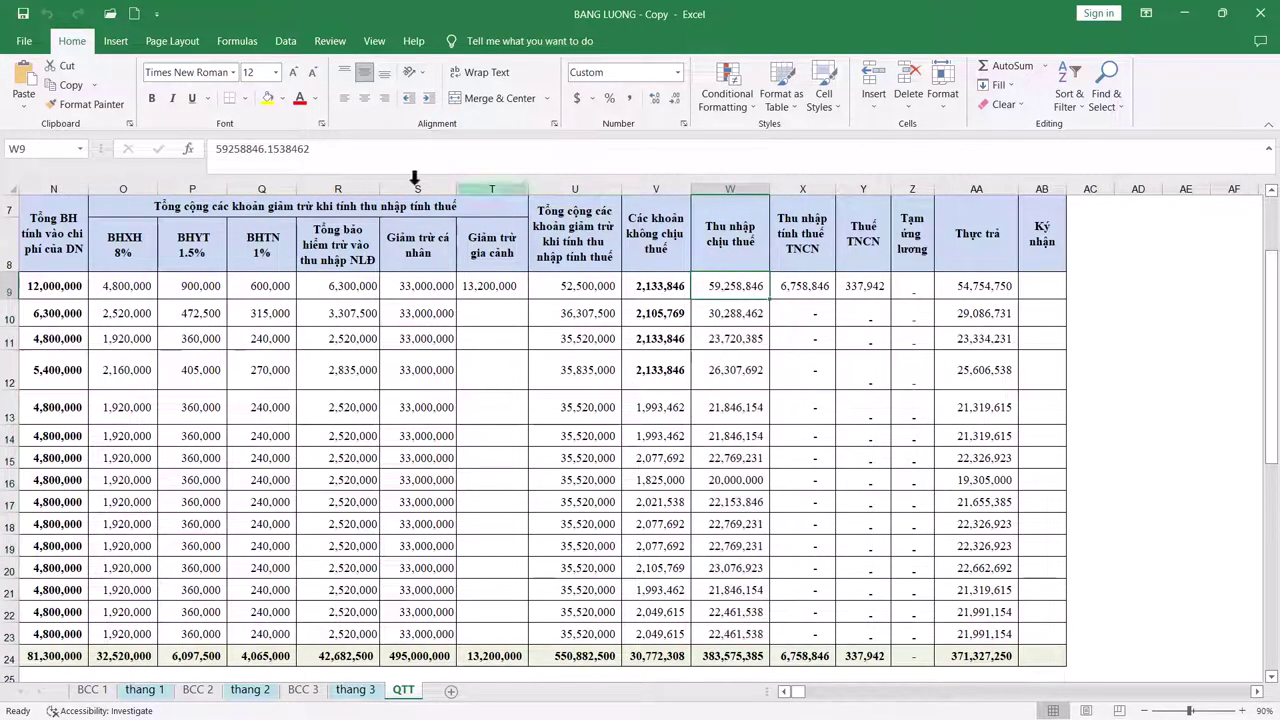
pyautogui.moveTo(265, 149); pyautogui.dragTo(311, 149)
pyautogui.press('Escape')
pyautogui.hotkey('alt', 'Tab')
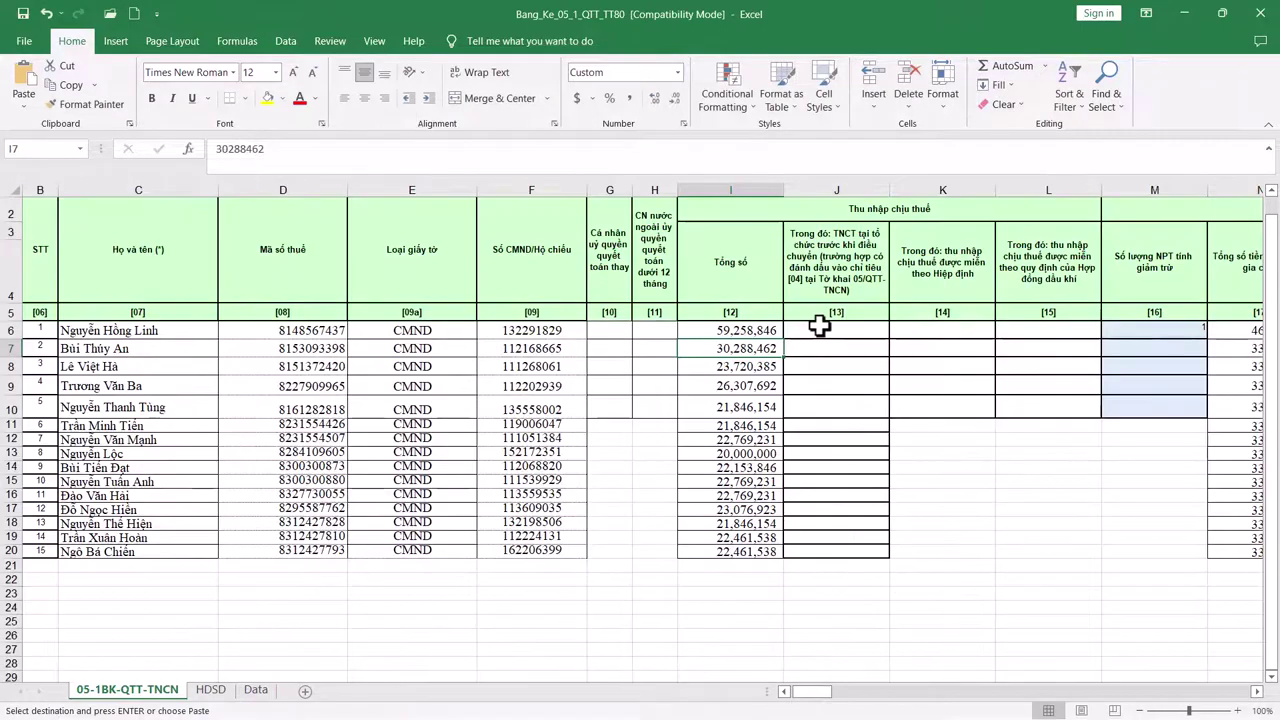
pyautogui.click(819, 322)
pyautogui.hotkey('ctrl', 'v')
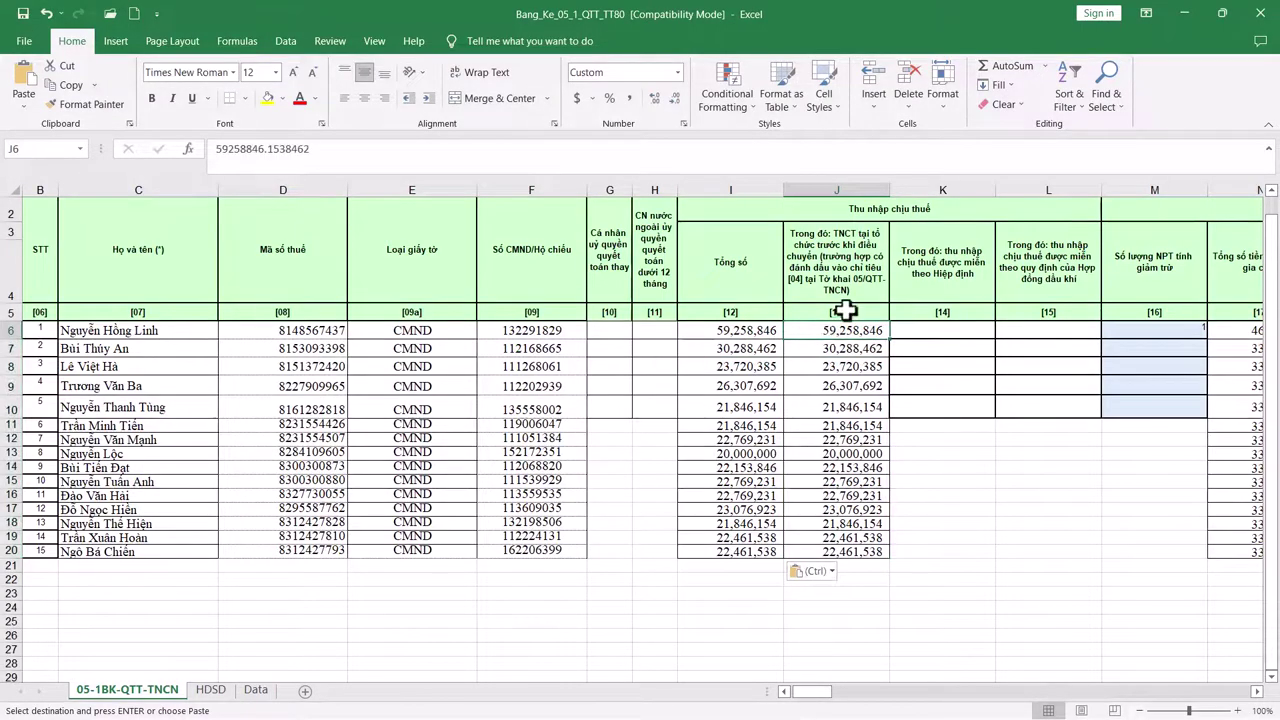
# Enter =ROUND(I6,0) in J6, fill it down to J20, and check the copied formulas.
pyautogui.write('=roud(')
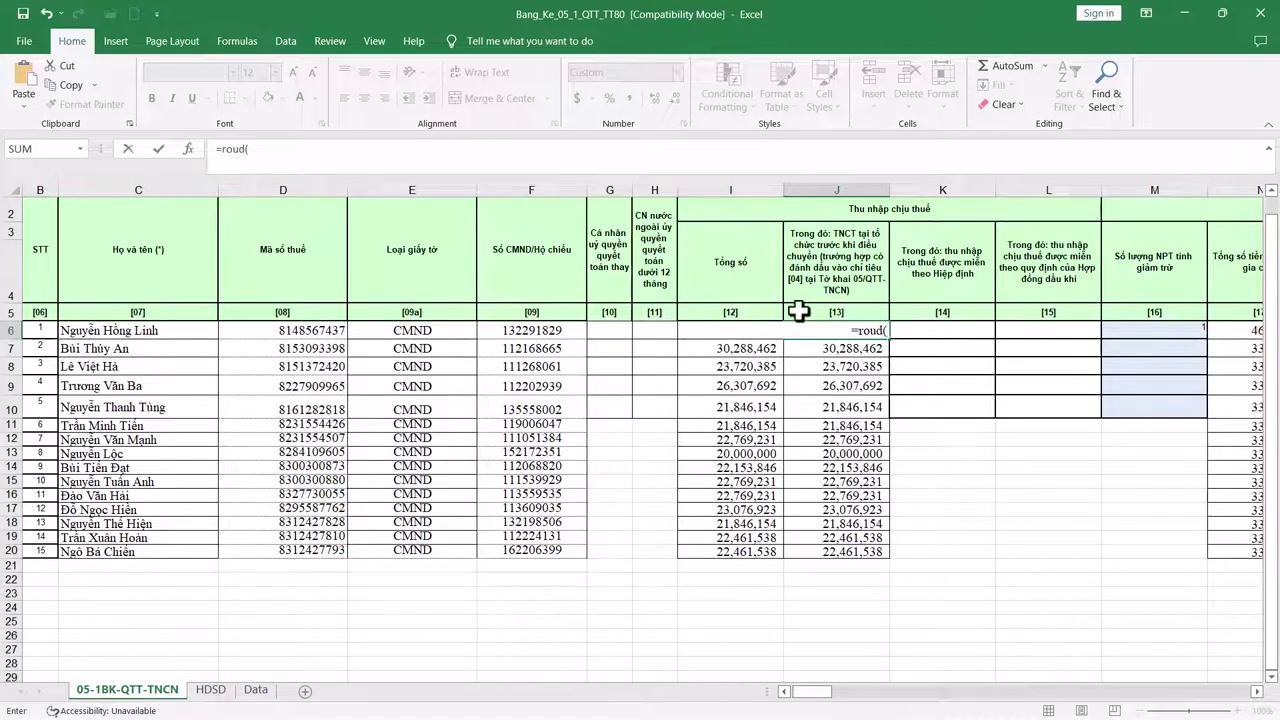
pyautogui.click(720, 330)
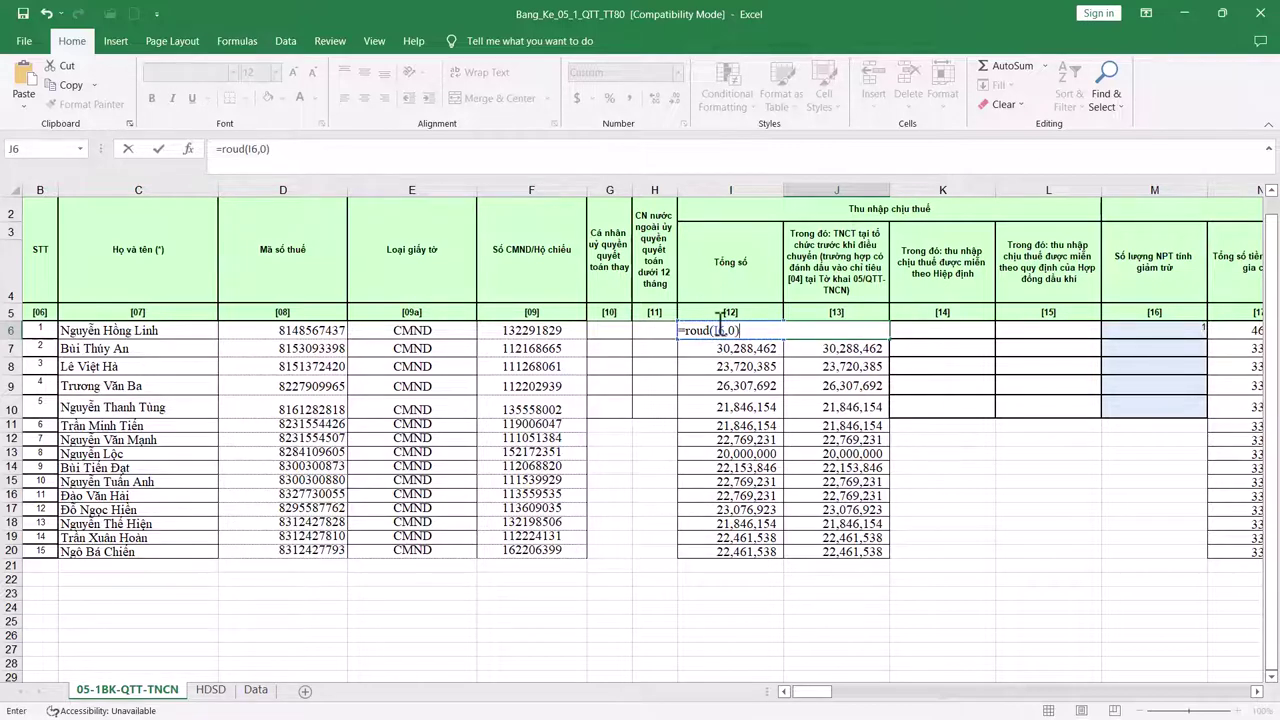
pyautogui.write(',0)')
pyautogui.press('Return')
pyautogui.click(923, 330)
pyautogui.moveTo(936, 338); pyautogui.dragTo(909, 567)
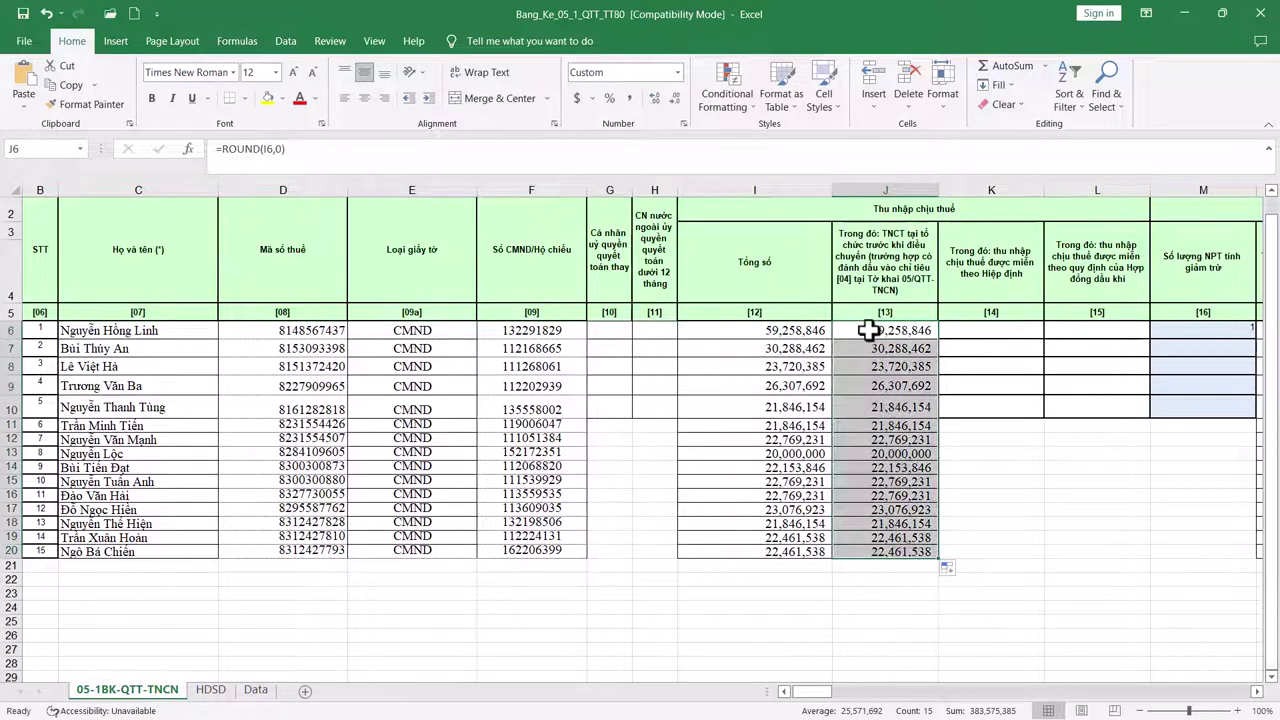
pyautogui.click(872, 366)
pyautogui.click(871, 410)
pyautogui.click(886, 366)
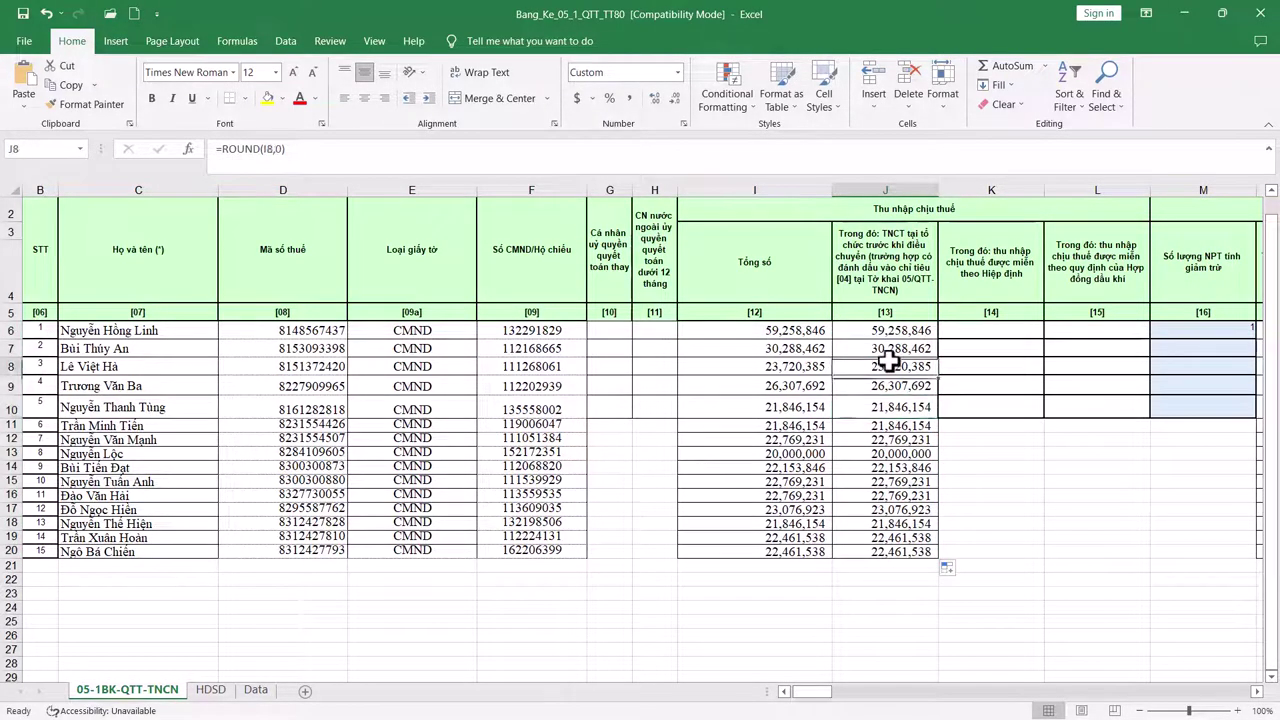
pyautogui.click(893, 428)
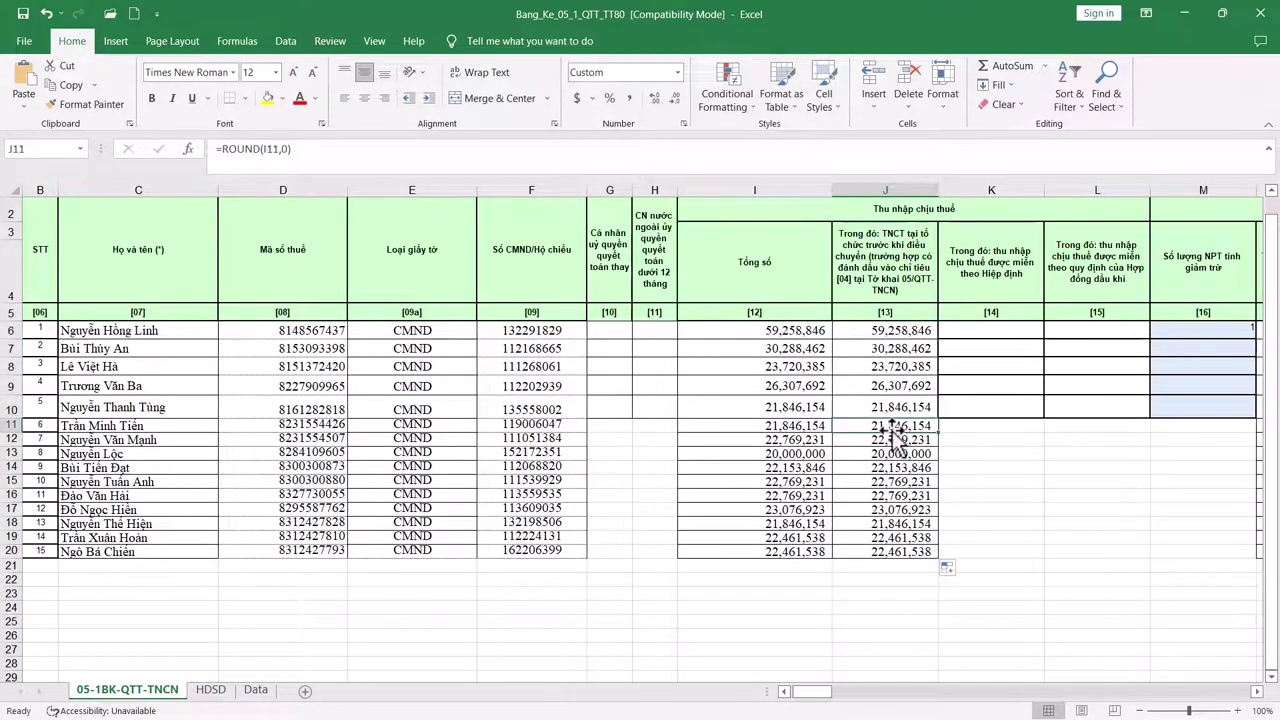
# Copy the rounded results in J6:J20 and paste them as values only into column I starting at I6.
pyautogui.click(882, 332)
pyautogui.press('Left')
pyautogui.moveTo(880, 330); pyautogui.dragTo(878, 548)
pyautogui.hotkey('ctrl', 'c')
pyautogui.rightClick(798, 328)
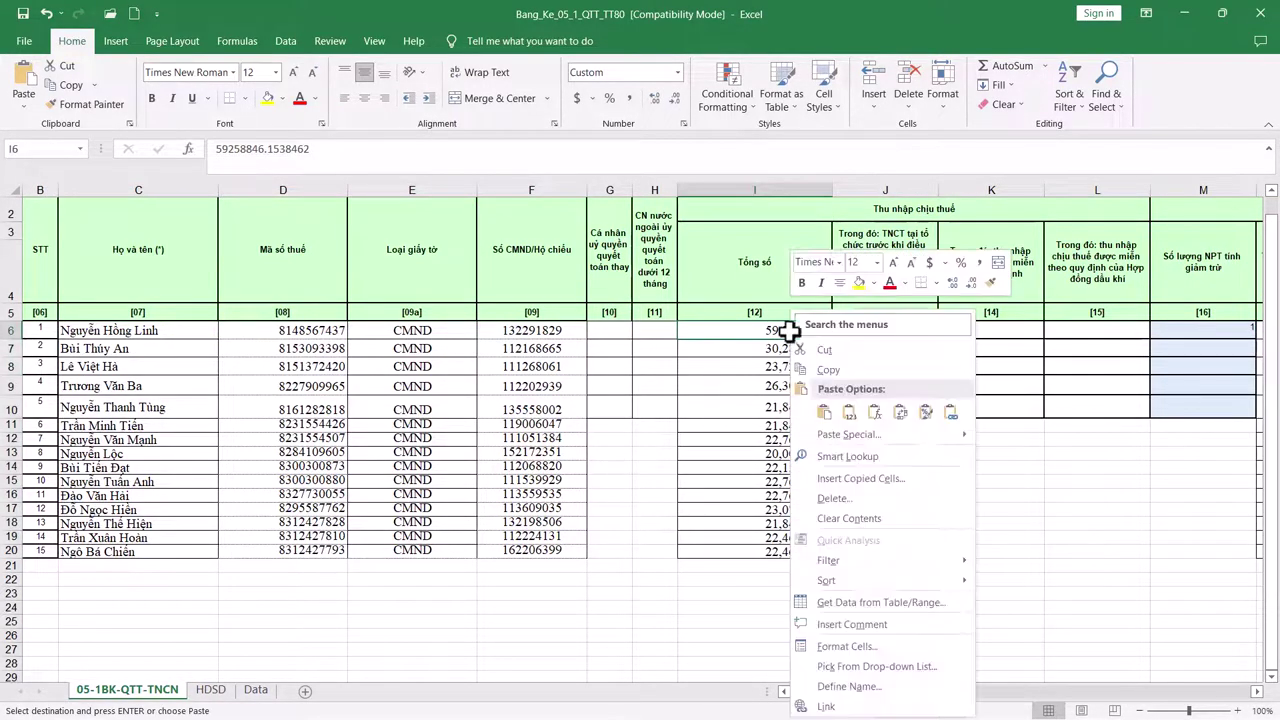
pyautogui.click(851, 411)
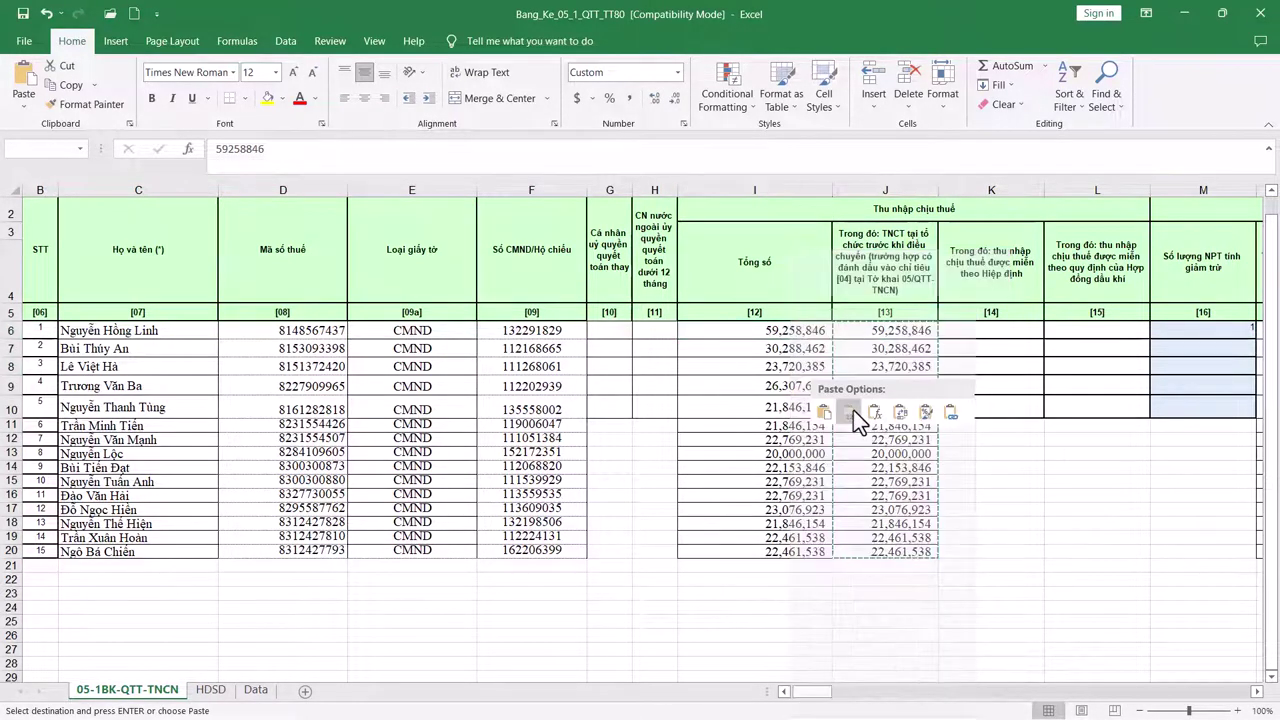
# Clear the helper formulas in J6:J20 and narrow column I.
pyautogui.moveTo(871, 330); pyautogui.dragTo(889, 570)
pyautogui.press('Escape')
pyautogui.press('Delete')
pyautogui.moveTo(833, 190); pyautogui.dragTo(780, 207)
# Check the rounded total income values in column I, and review the family deduction and insurance deduction columns.
pyautogui.click(714, 330)
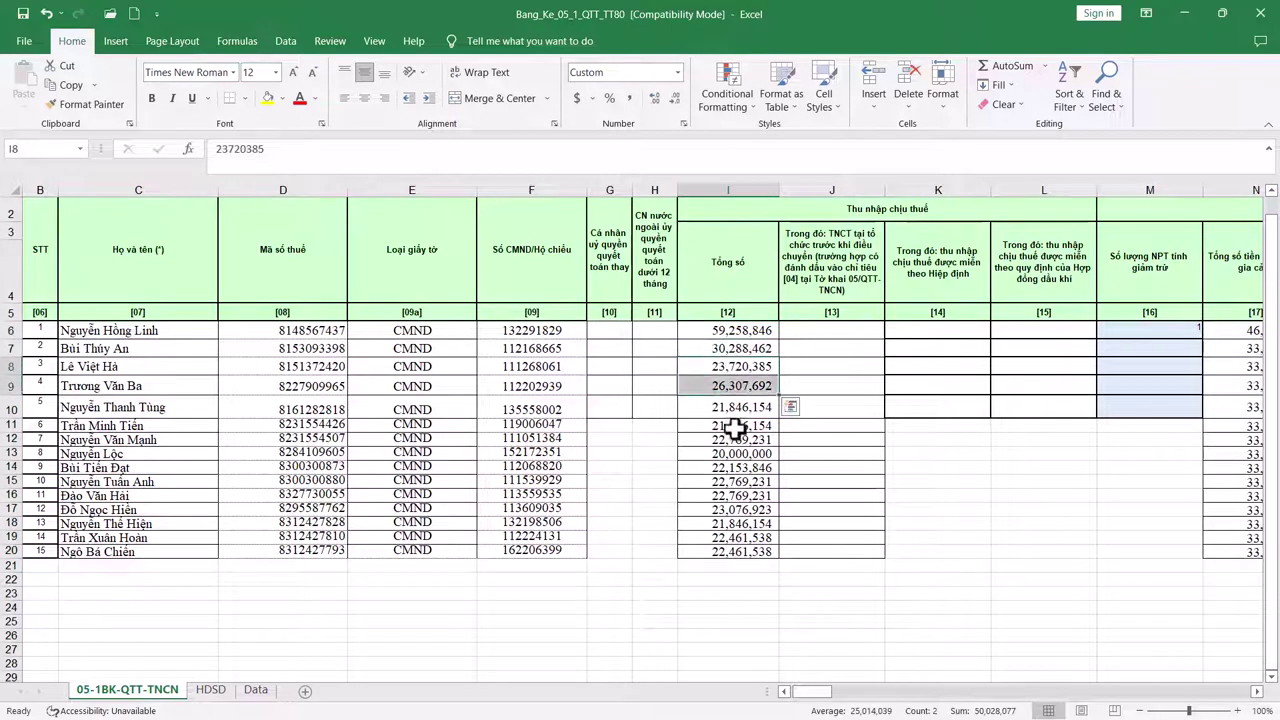
pyautogui.click(733, 467)
pyautogui.click(735, 495)
pyautogui.click(735, 523)
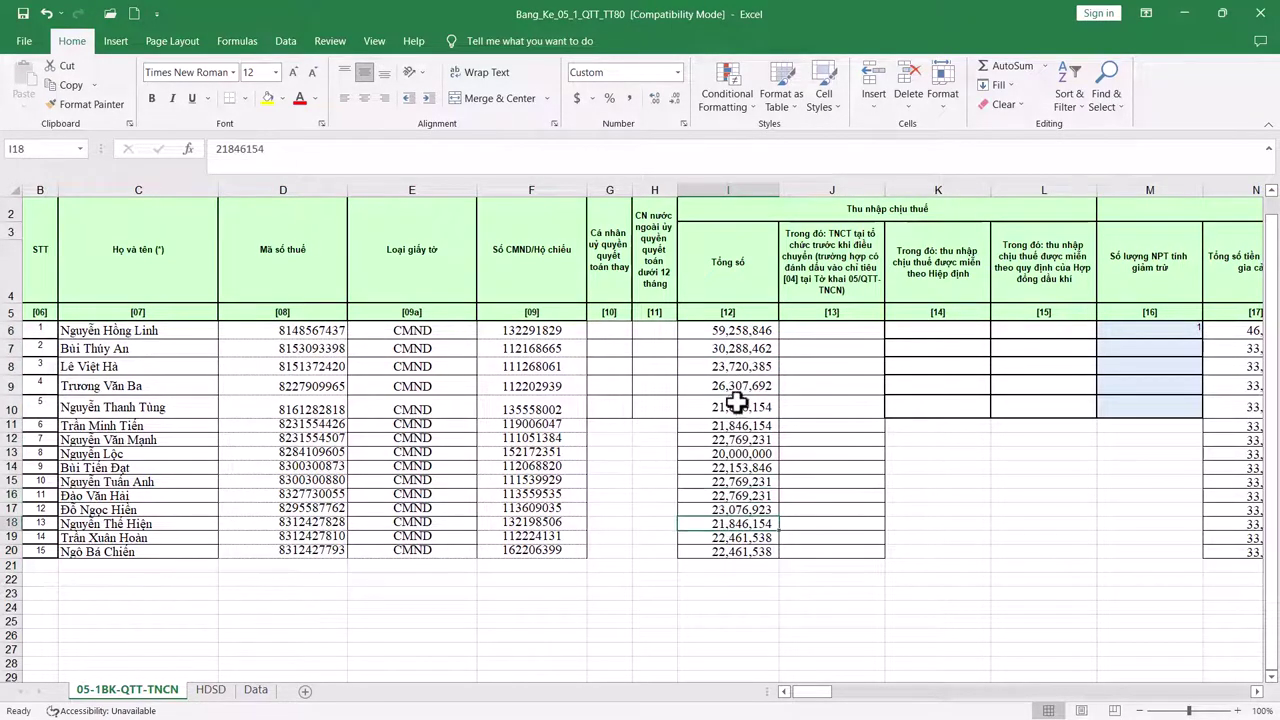
pyautogui.click(735, 407)
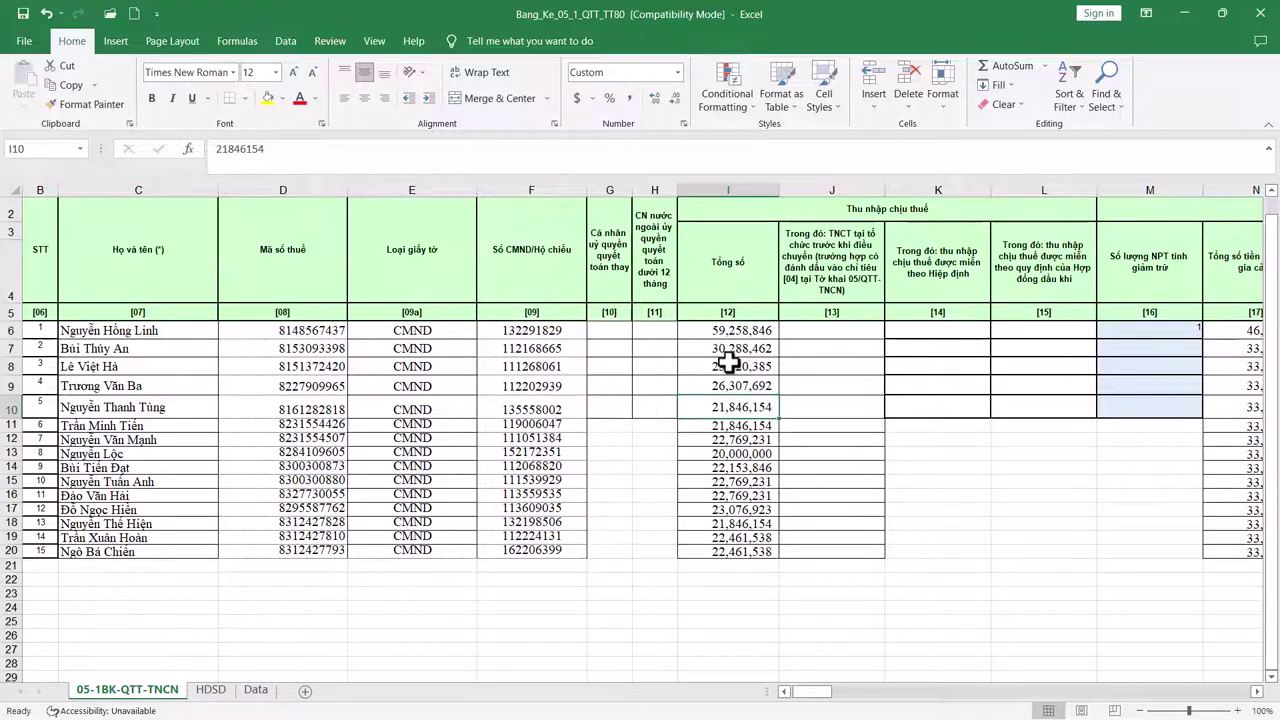
pyautogui.hscroll(3, 960, 340)
pyautogui.click(928, 330)
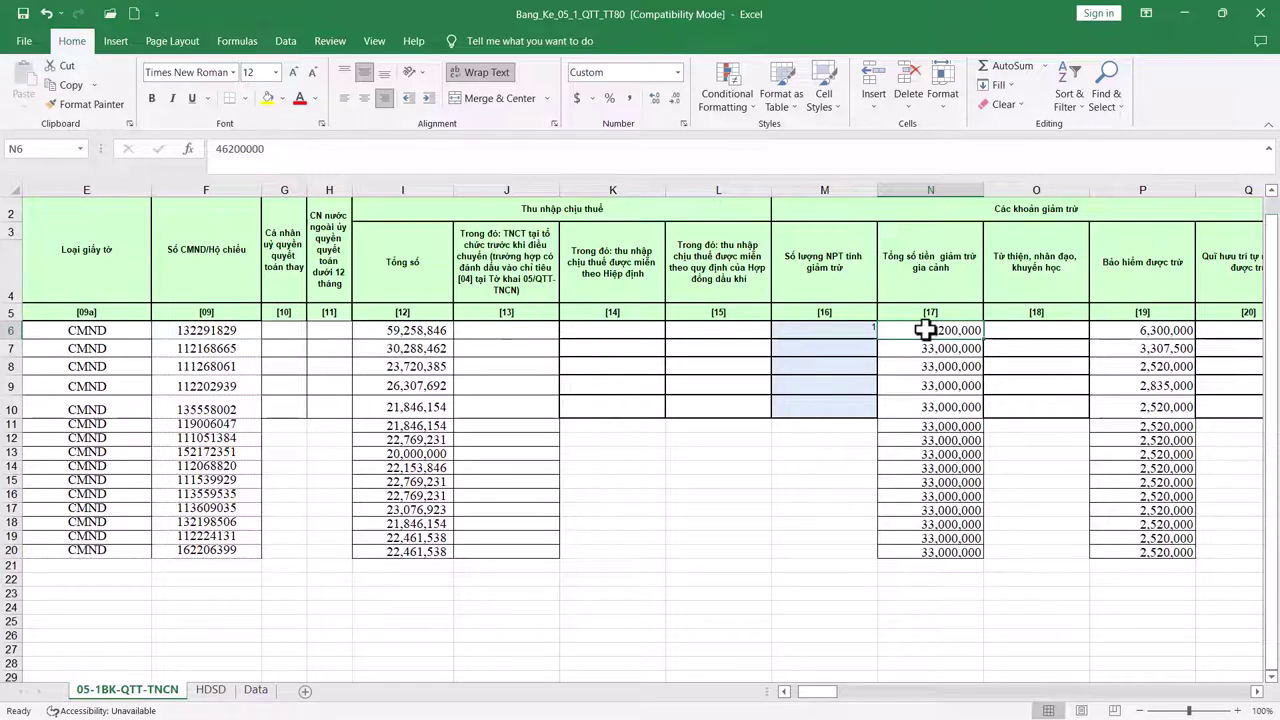
pyautogui.moveTo(928, 330); pyautogui.dragTo(930, 426)
pyautogui.moveTo(1115, 330); pyautogui.dragTo(1160, 488)
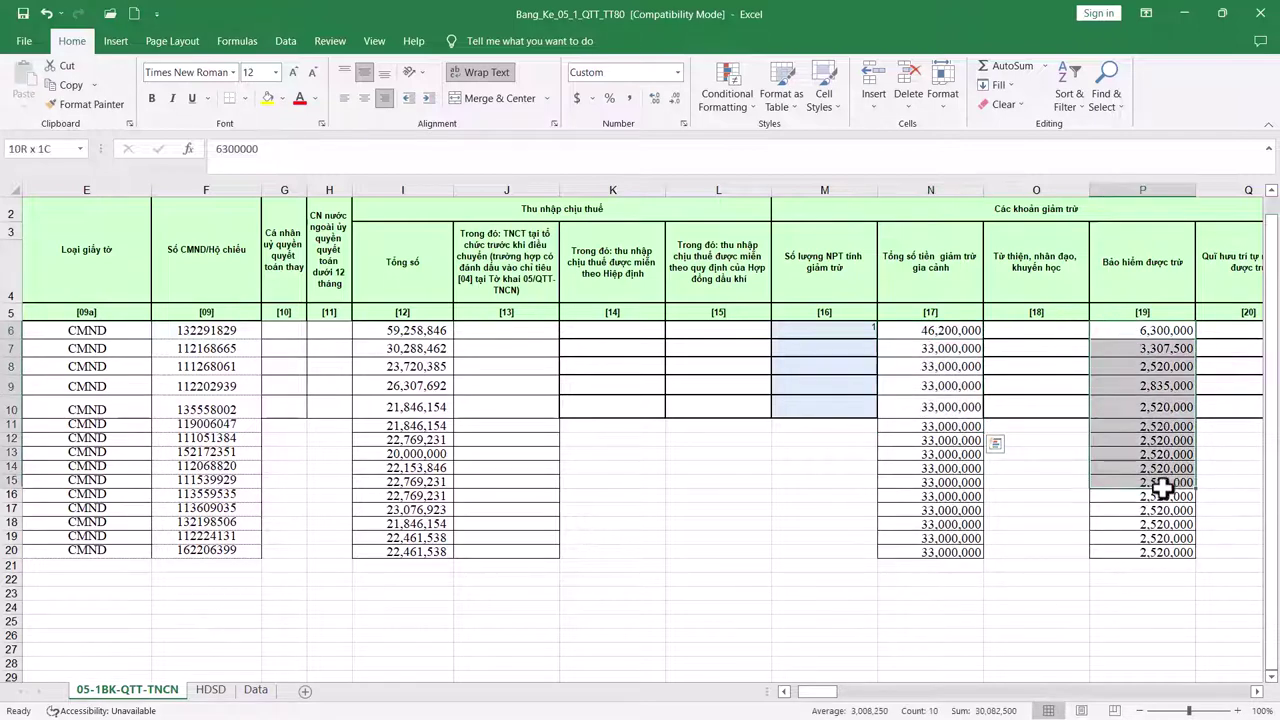
# Compare the employee insurance deductions in R9:R23 of the payroll QTT sheet with column P of the 05-1BK-QTT-TNCN listing.
pyautogui.hotkey('alt', 'Tab')
pyautogui.click(347, 286)
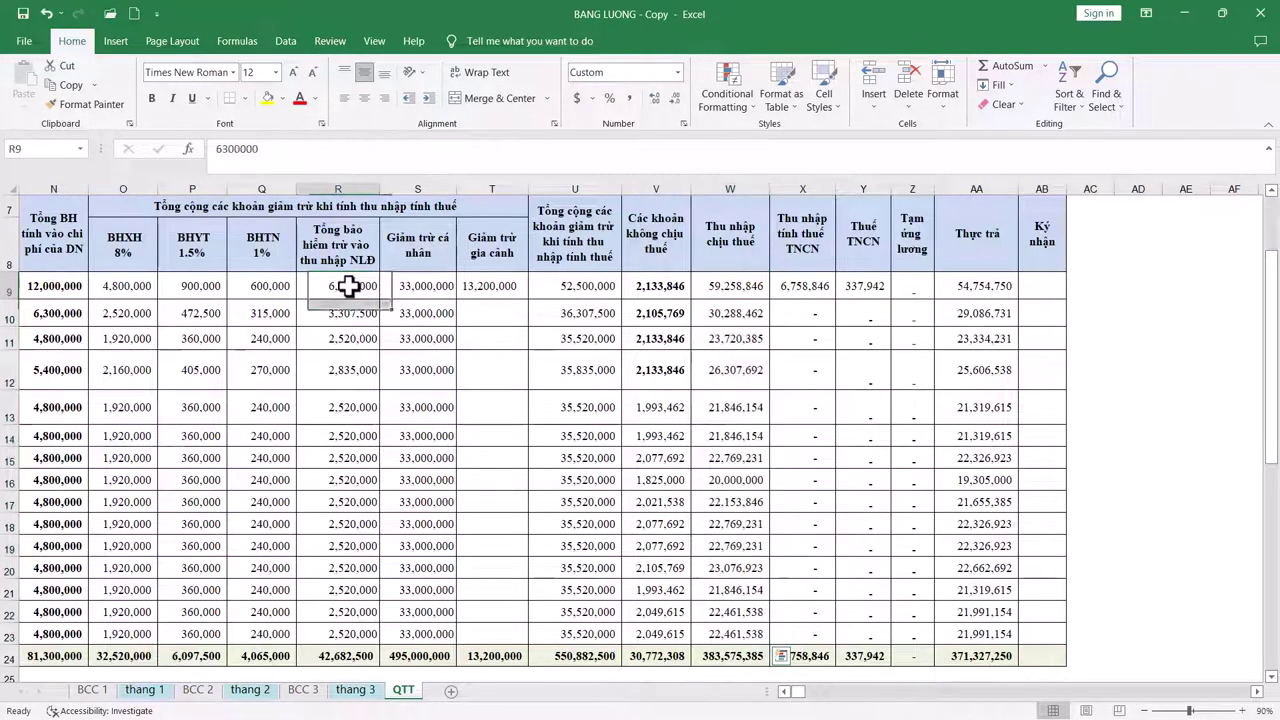
pyautogui.moveTo(347, 286); pyautogui.dragTo(344, 636)
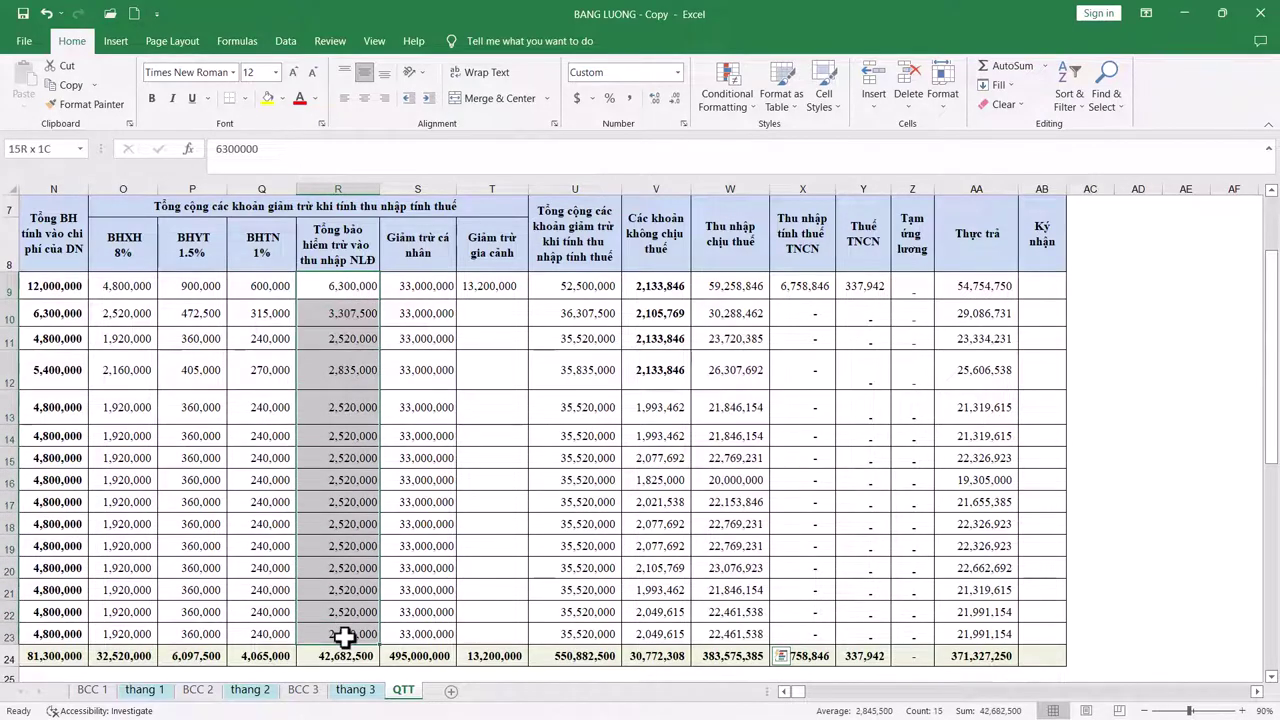
pyautogui.hotkey('alt', 'Tab')
pyautogui.click(1131, 329)
# Compare the first employee's taxable income and withheld tax in R6 and S6 of the listing with X9 and Y9 of the payroll sheet.
pyautogui.hscroll(3, 931, 334)
pyautogui.click(931, 334)
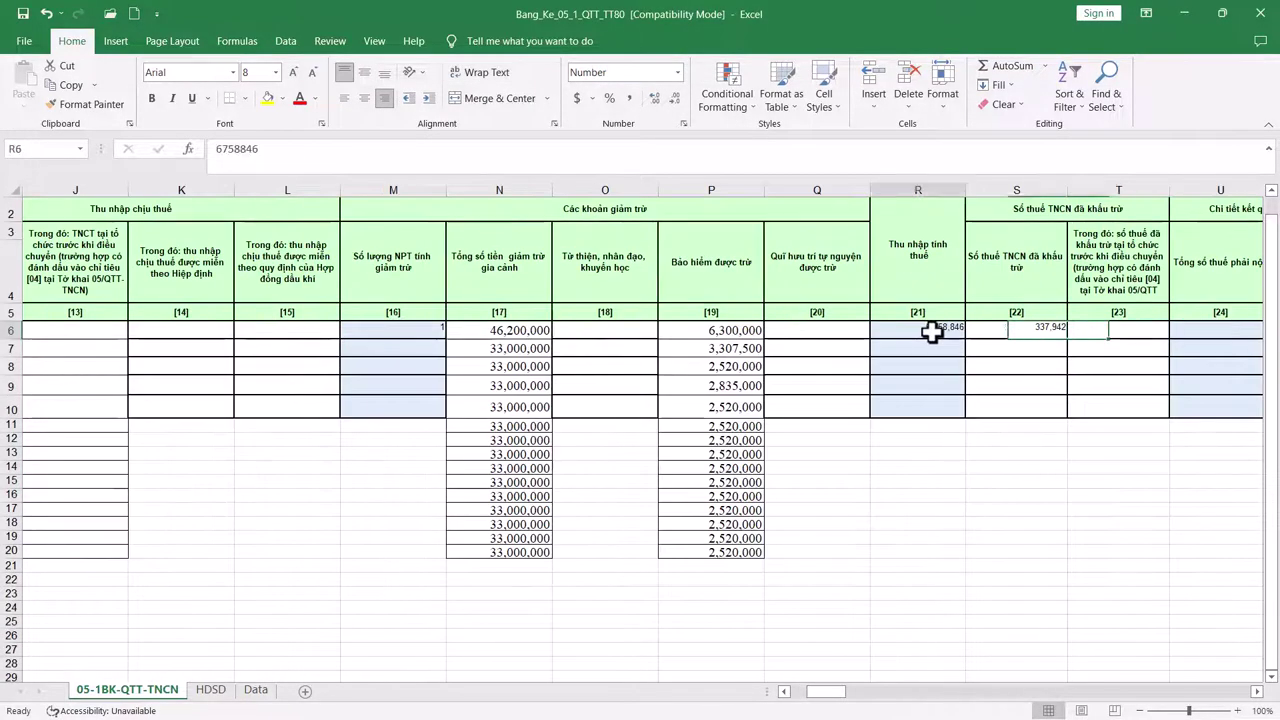
pyautogui.hotkey('alt', 'Tab')
pyautogui.moveTo(735, 285); pyautogui.dragTo(743, 431)
pyautogui.click(797, 273)
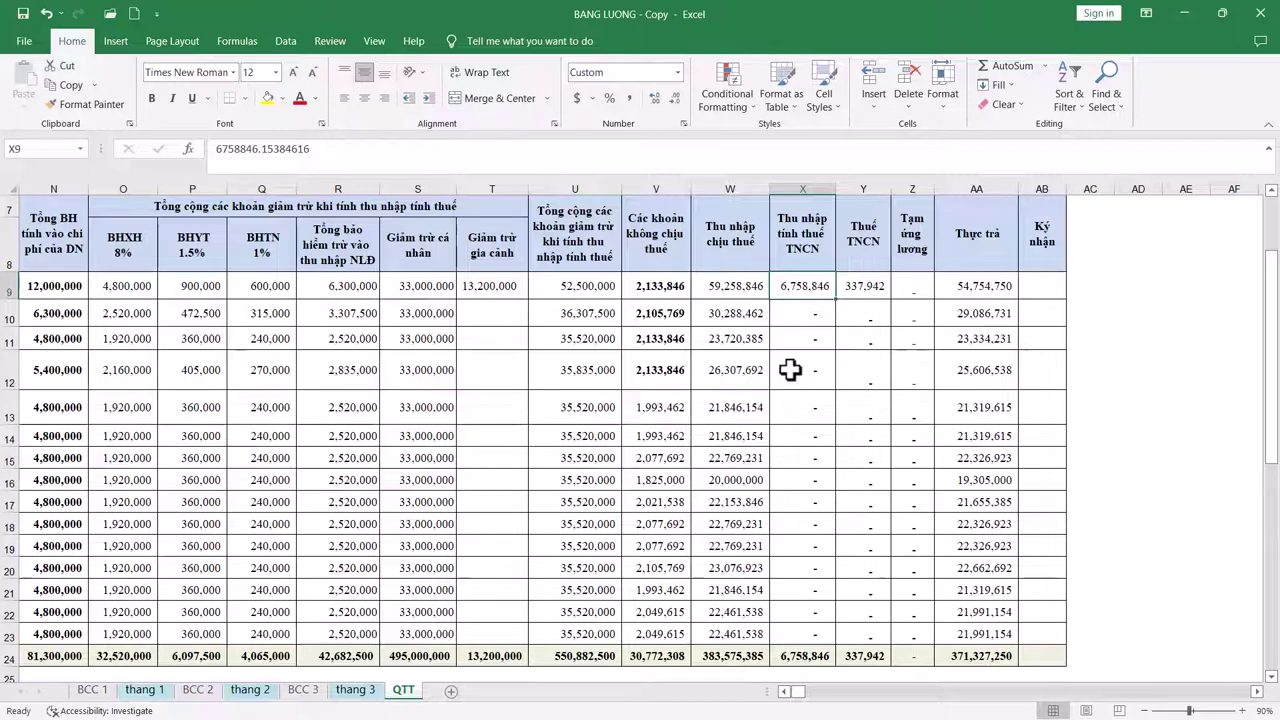
pyautogui.hotkey('alt', 'Tab')
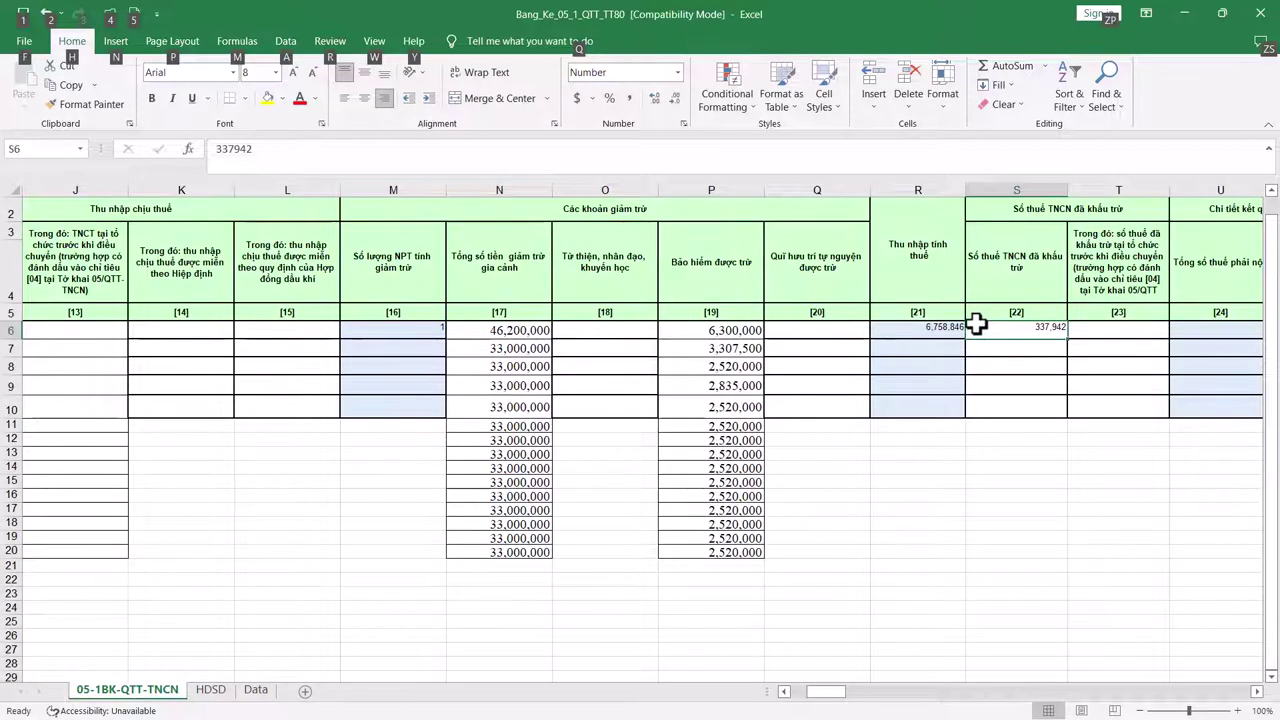
pyautogui.hotkey('alt', 'Tab')
pyautogui.click(860, 287)
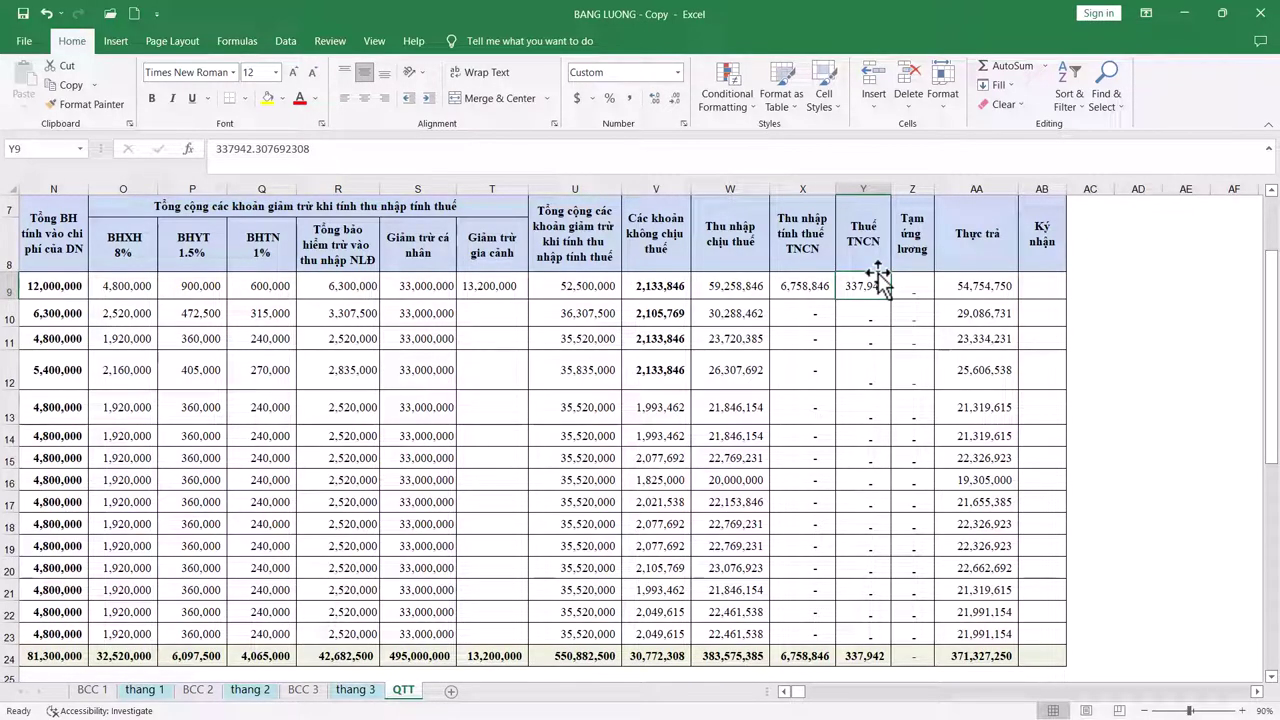
pyautogui.hotkey('alt', 'Tab')
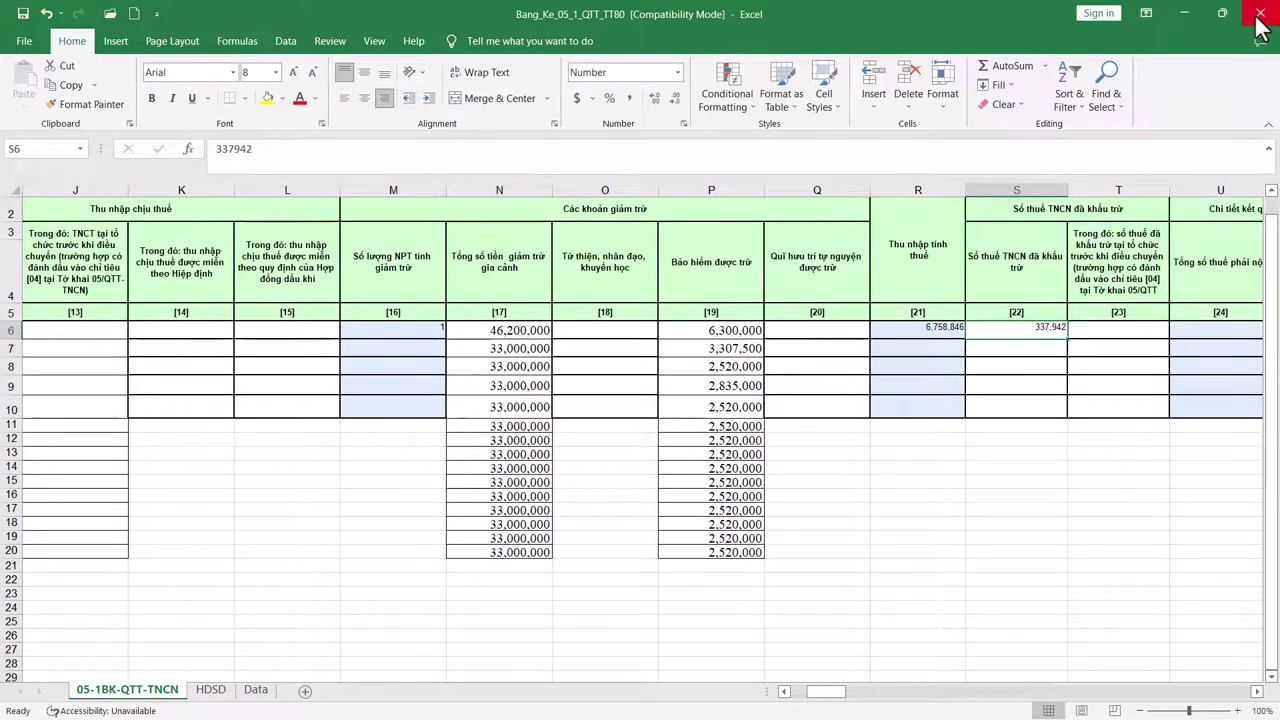
# Switch to HTKK and load Bang_Ke_05_1_QTT_TT80.xls into the 05-1/BK-TNCN appendix as new data, replacing existing data.
pyautogui.hotkey('alt', 'Tab')
pyautogui.hotkey('alt', 'Tab')
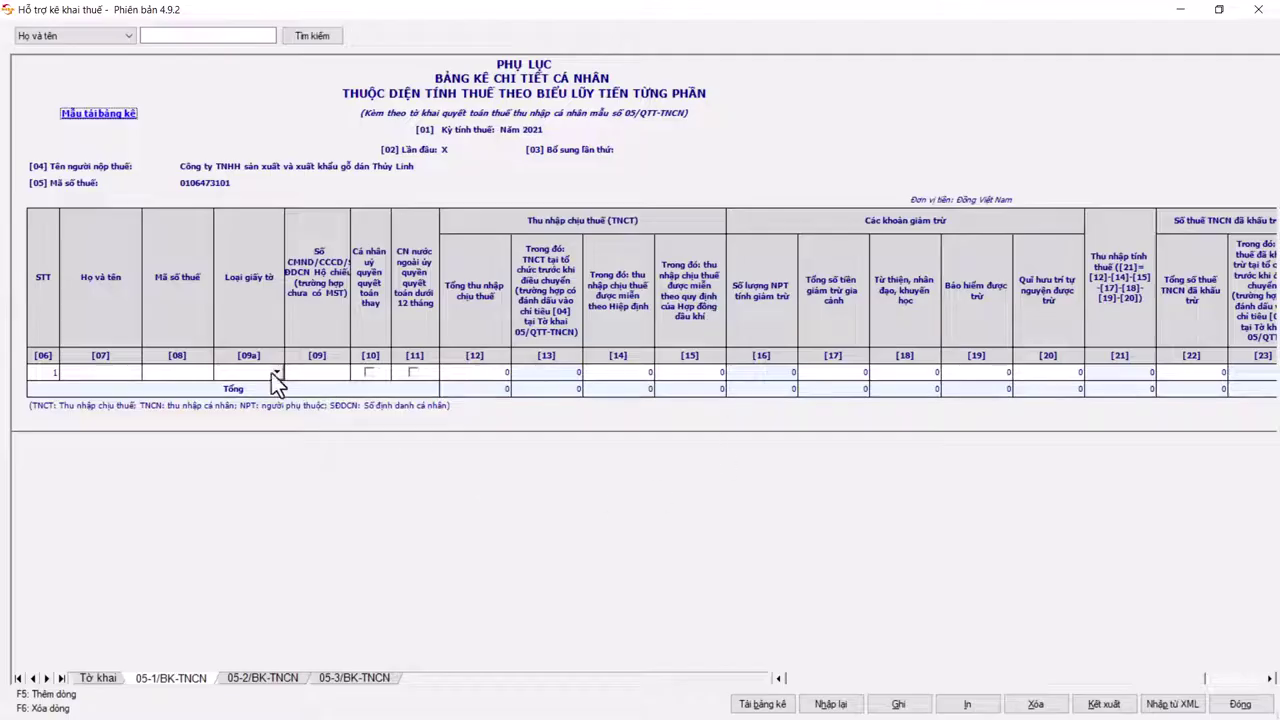
pyautogui.click(753, 703)
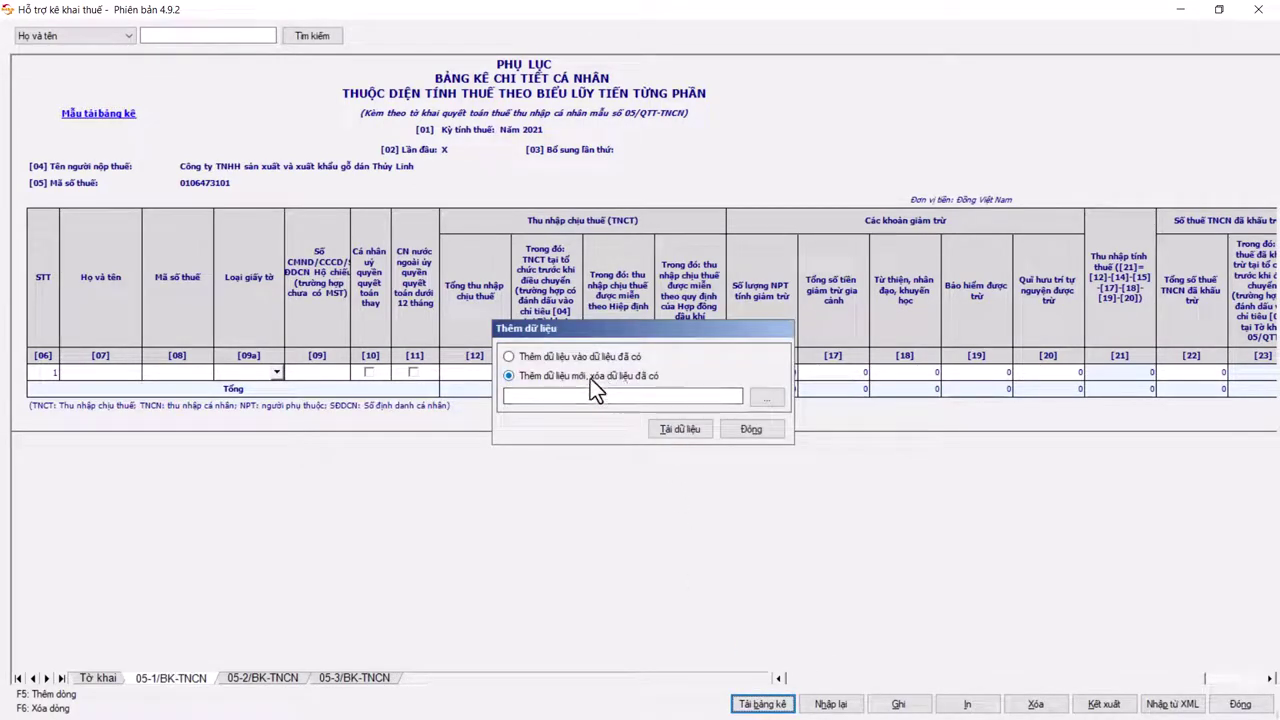
pyautogui.click(768, 398)
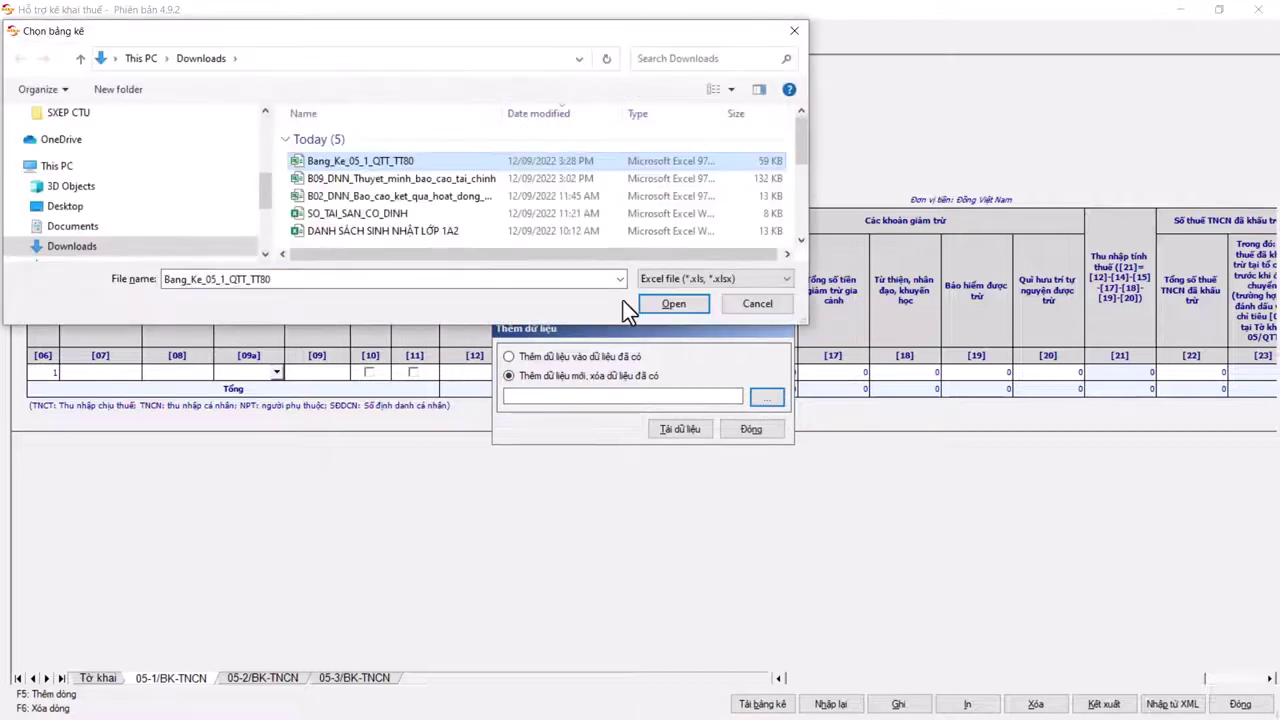
pyautogui.click(662, 305)
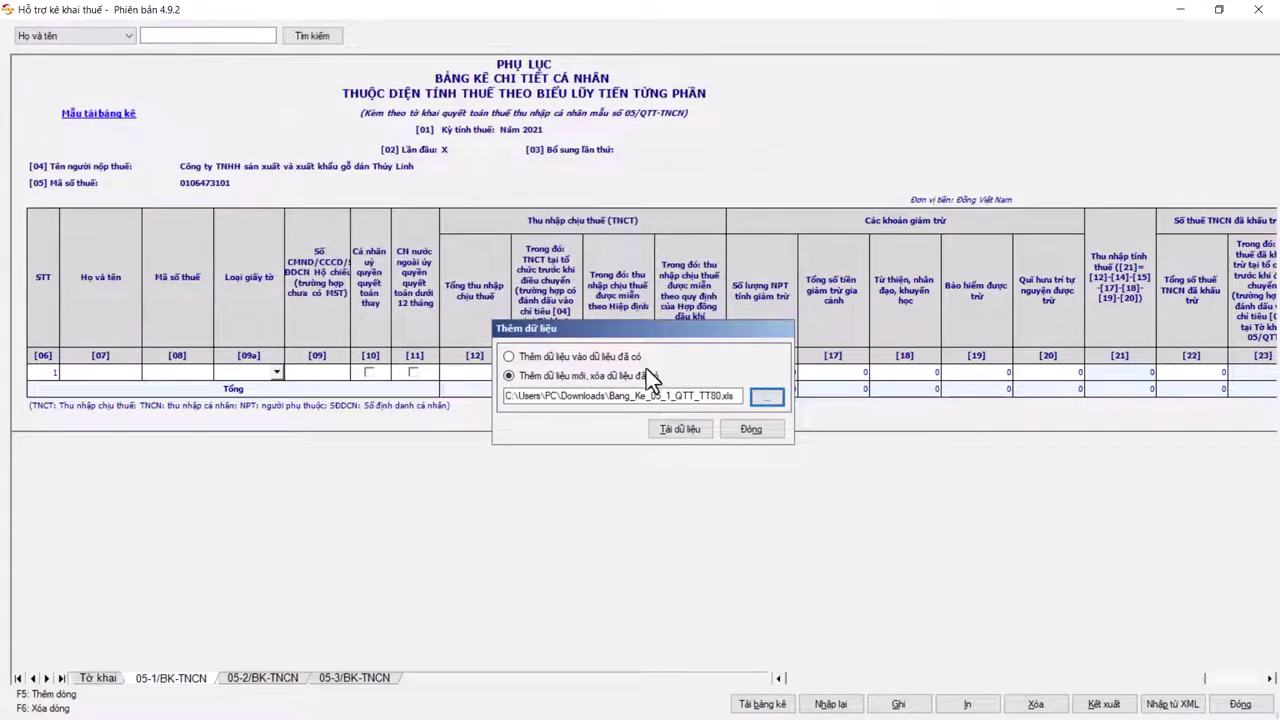
pyautogui.click(671, 427)
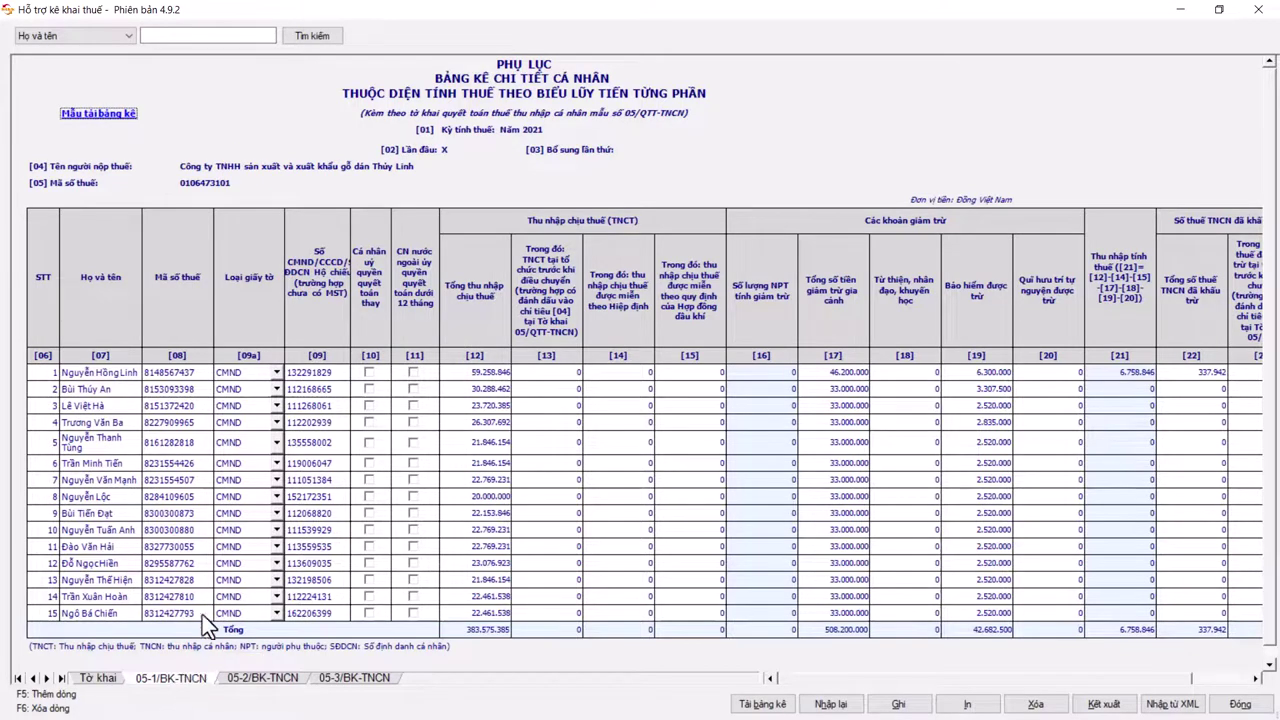
# Mark all 15 employees in column [10] as authorizing the company to finalize their tax.
pyautogui.click(369, 372)
pyautogui.click(369, 389)
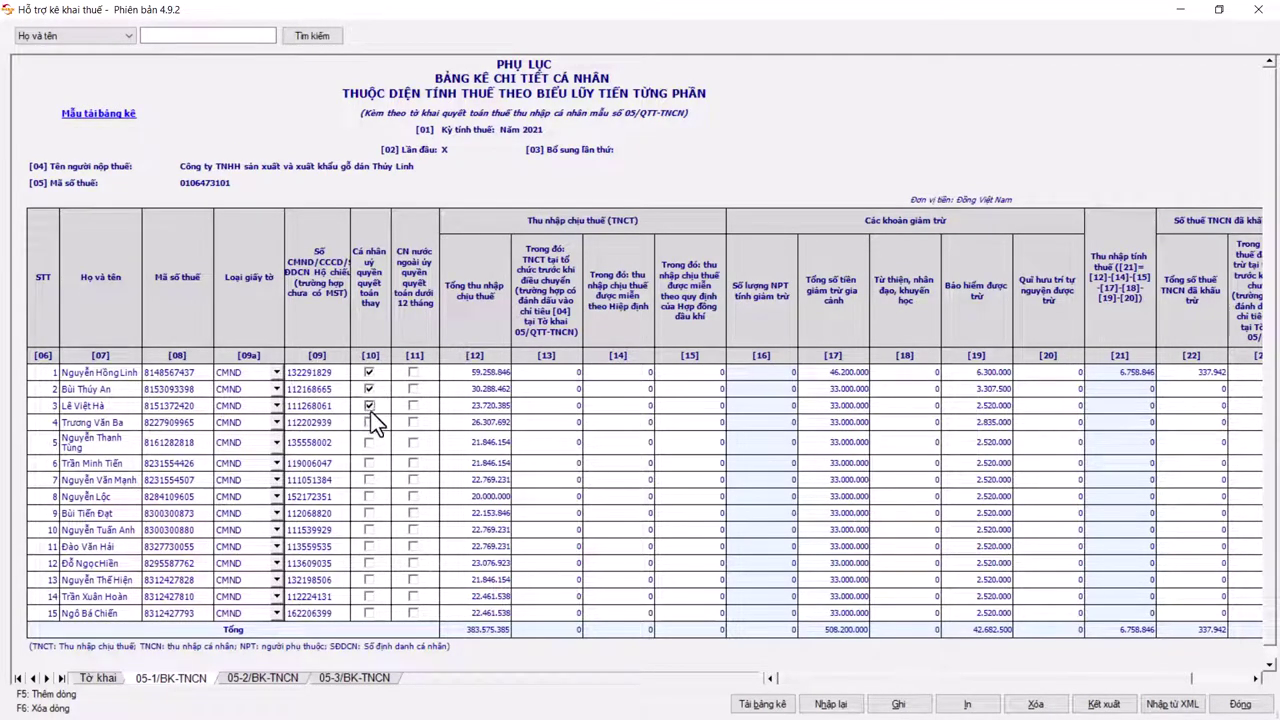
pyautogui.click(369, 406)
pyautogui.click(369, 422)
pyautogui.click(369, 447)
pyautogui.click(368, 462)
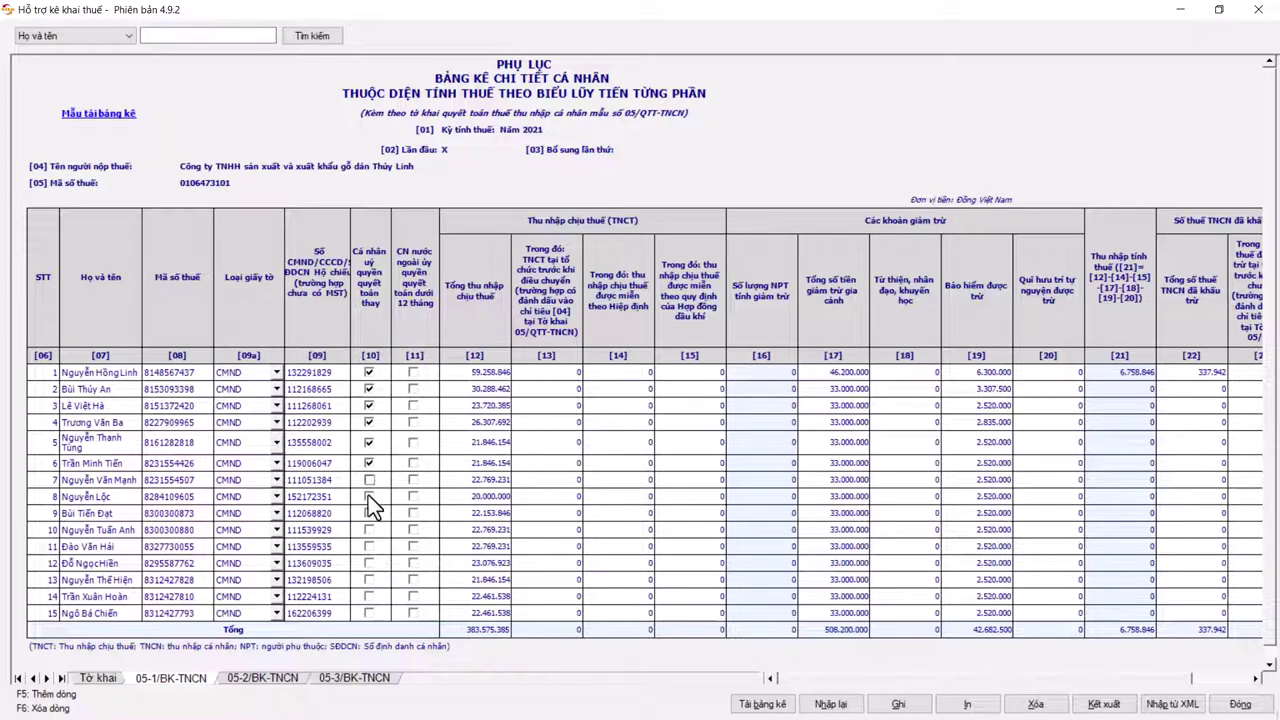
pyautogui.click(368, 513)
pyautogui.click(369, 530)
pyautogui.click(368, 548)
pyautogui.click(369, 564)
# Look over the 05-2/BK-TNCN appendix and the taxpayer and dependent identity fields of the 05-3/BK-TNCN appendix.
pyautogui.click(262, 688)
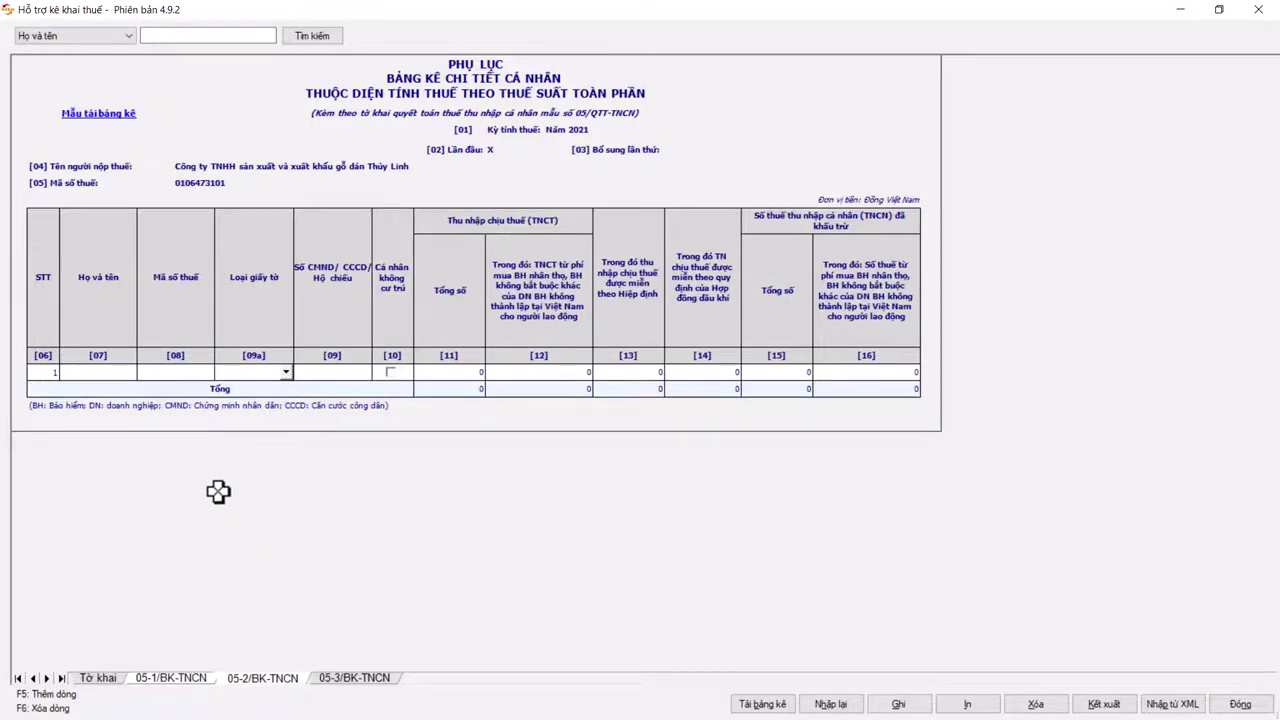
pyautogui.click(342, 684)
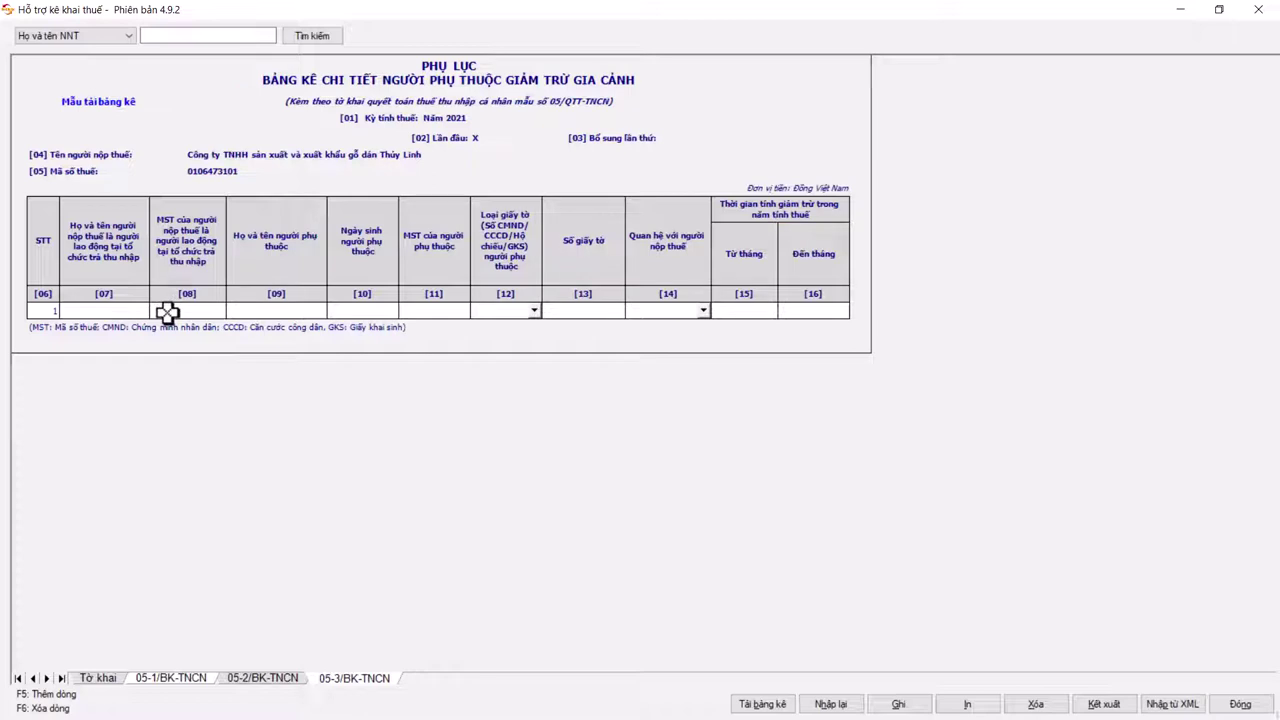
pyautogui.click(104, 310)
pyautogui.click(163, 308)
pyautogui.click(264, 307)
pyautogui.click(345, 309)
pyautogui.click(435, 310)
# Examine the document type and relationship options and the deduction month fields in the 05-3/BK-TNCN dependent row.
pyautogui.click(535, 312)
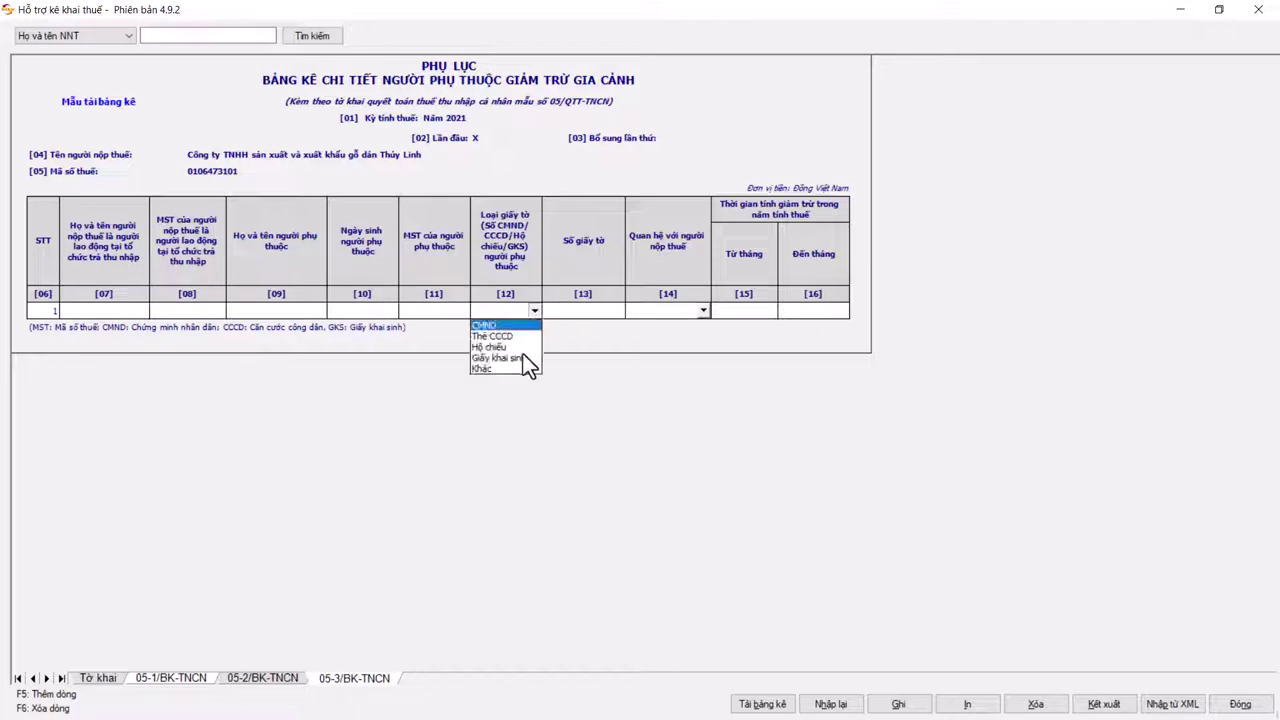
pyautogui.click(533, 313)
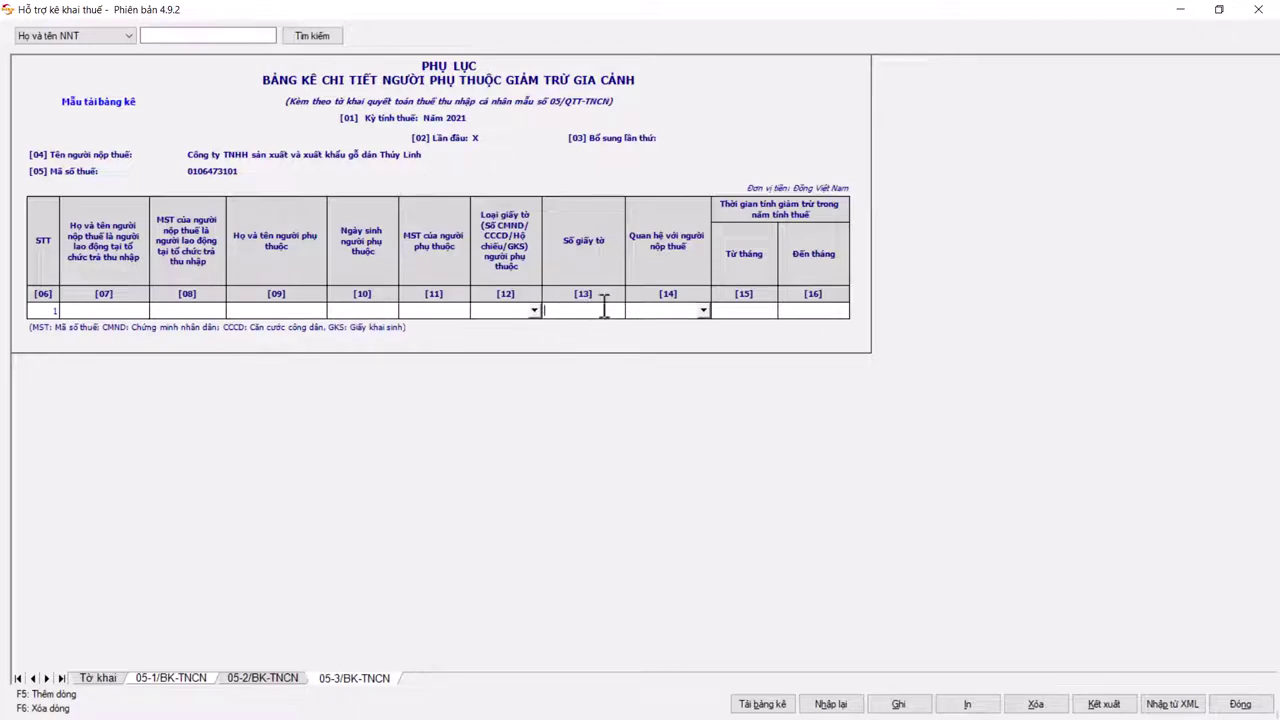
pyautogui.click(699, 308)
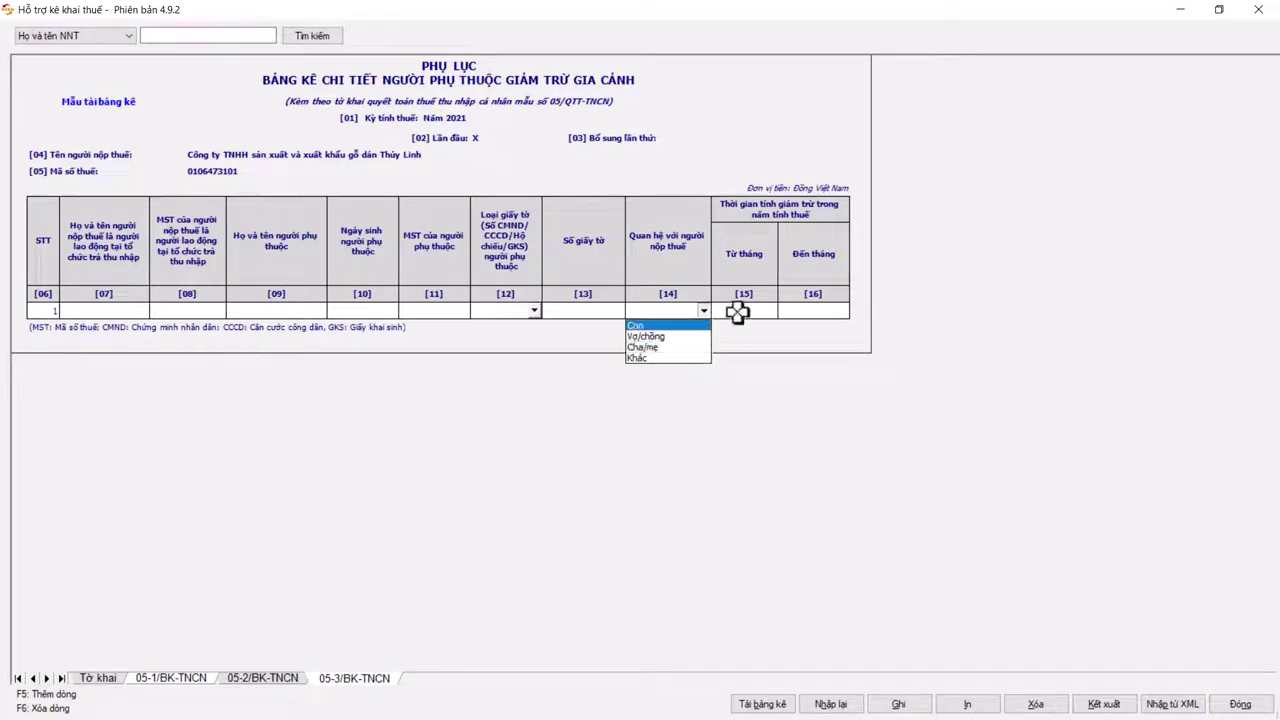
pyautogui.click(676, 319)
pyautogui.click(746, 310)
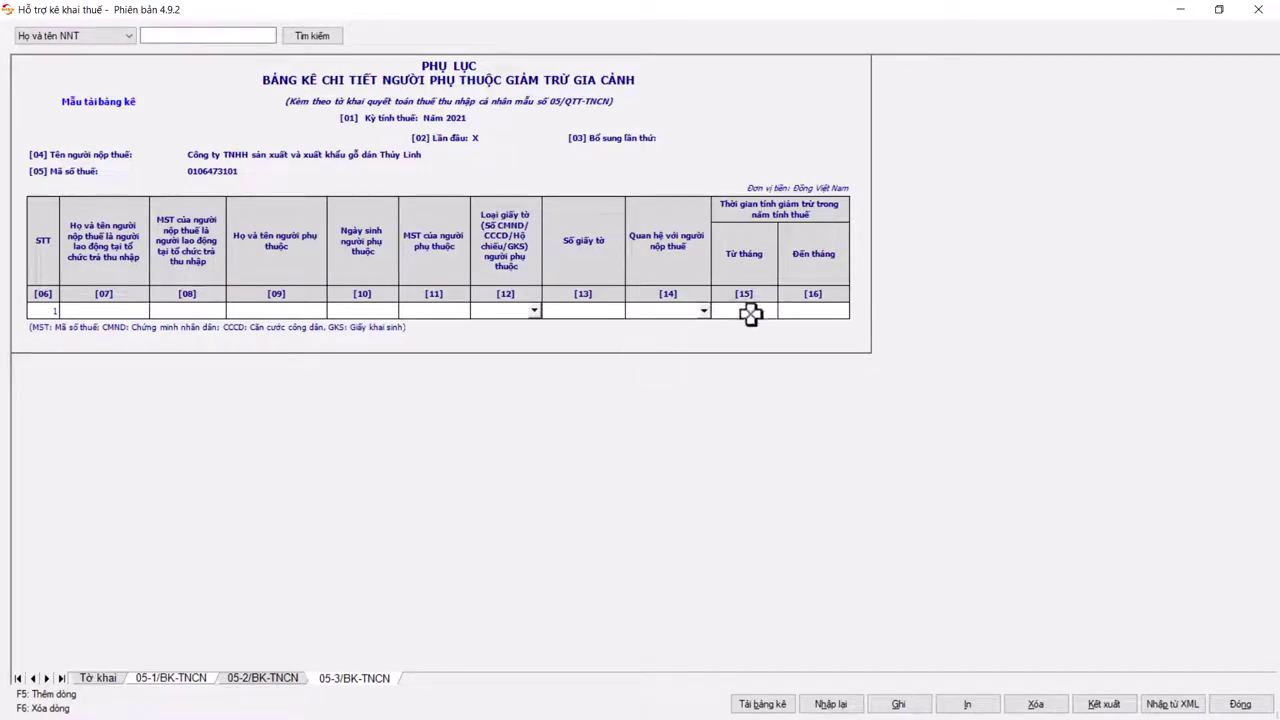
pyautogui.click(814, 311)
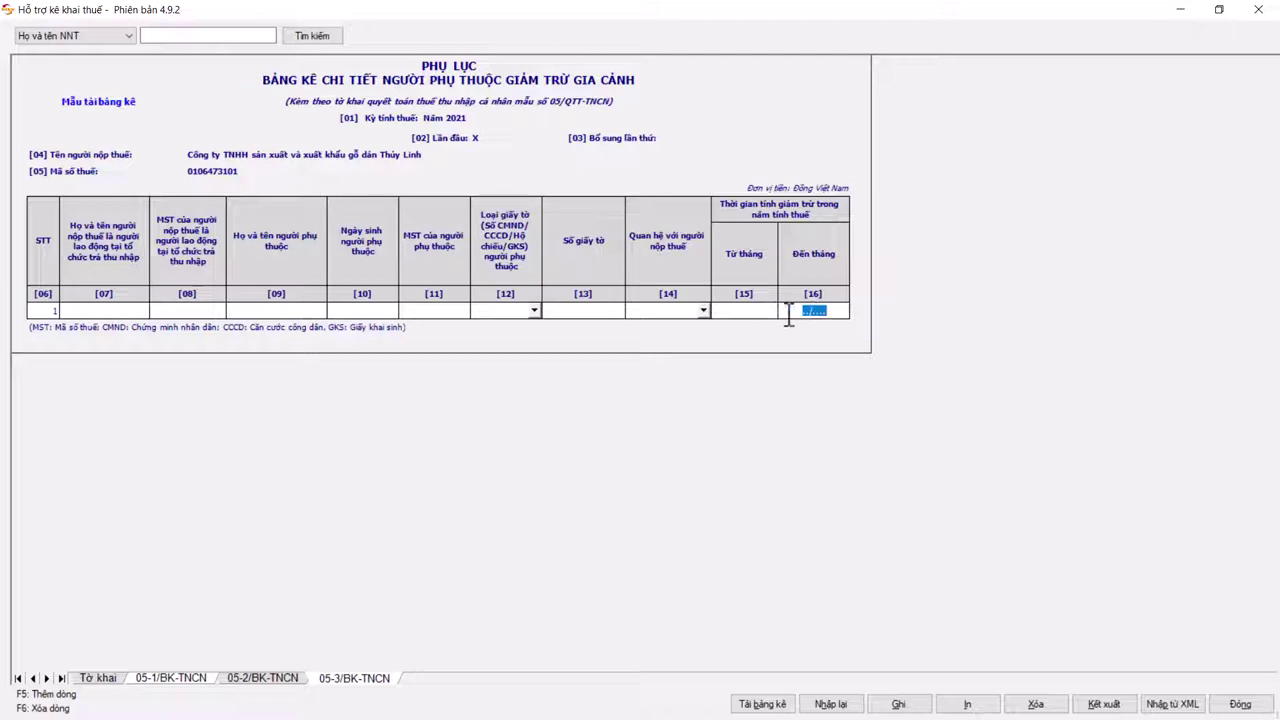
# Save the declaration despite its errors and set the total number of employees, item [16], to 15.
pyautogui.click(898, 704)
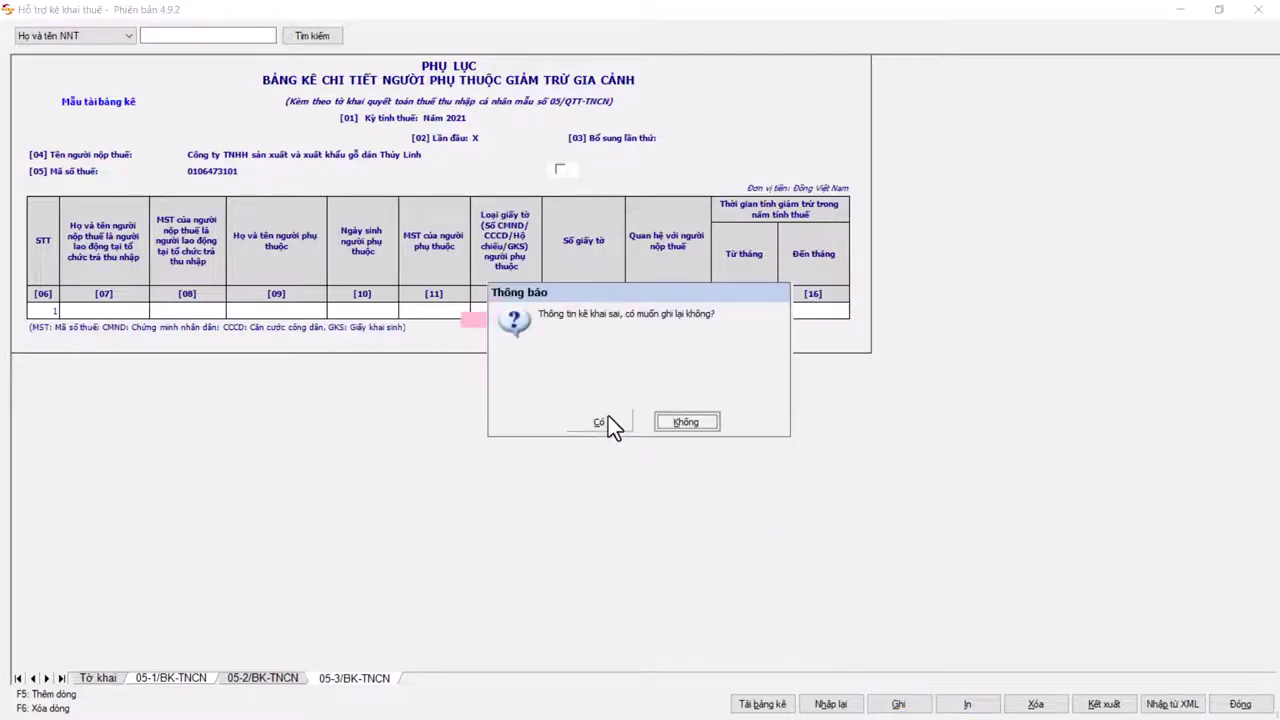
pyautogui.click(605, 418)
pyautogui.click(614, 424)
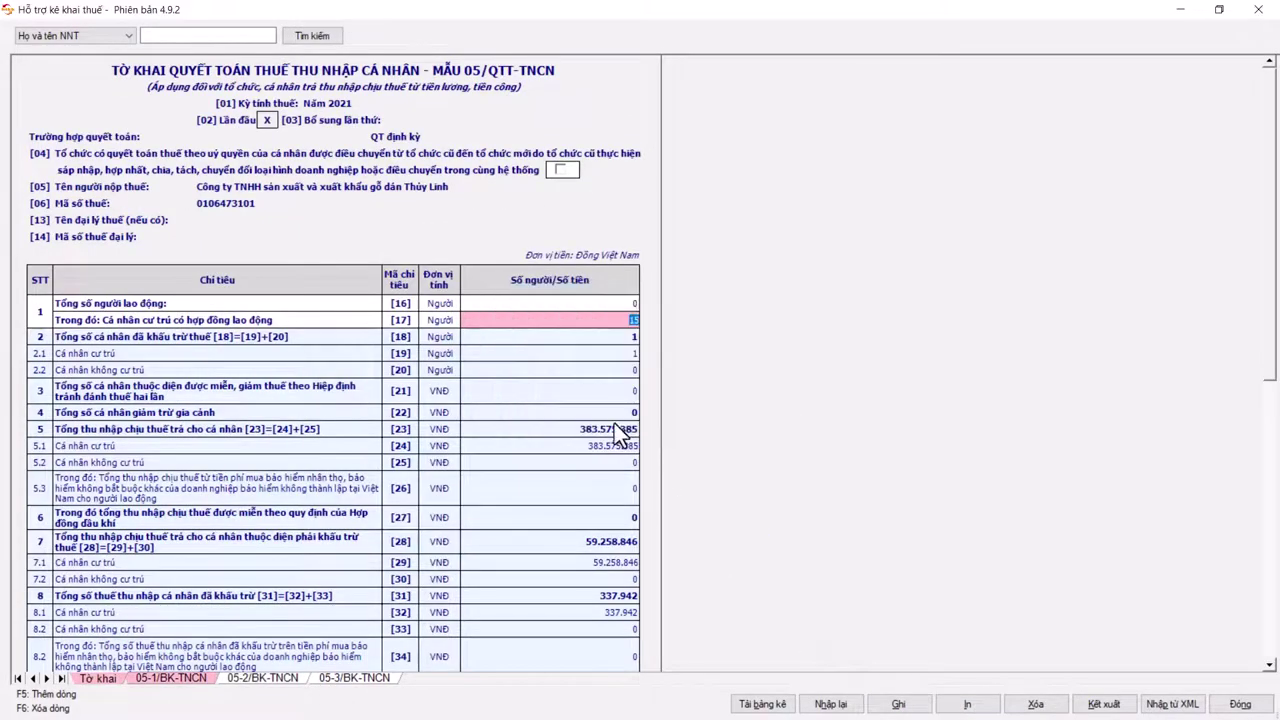
pyautogui.click(605, 305)
pyautogui.write('15')
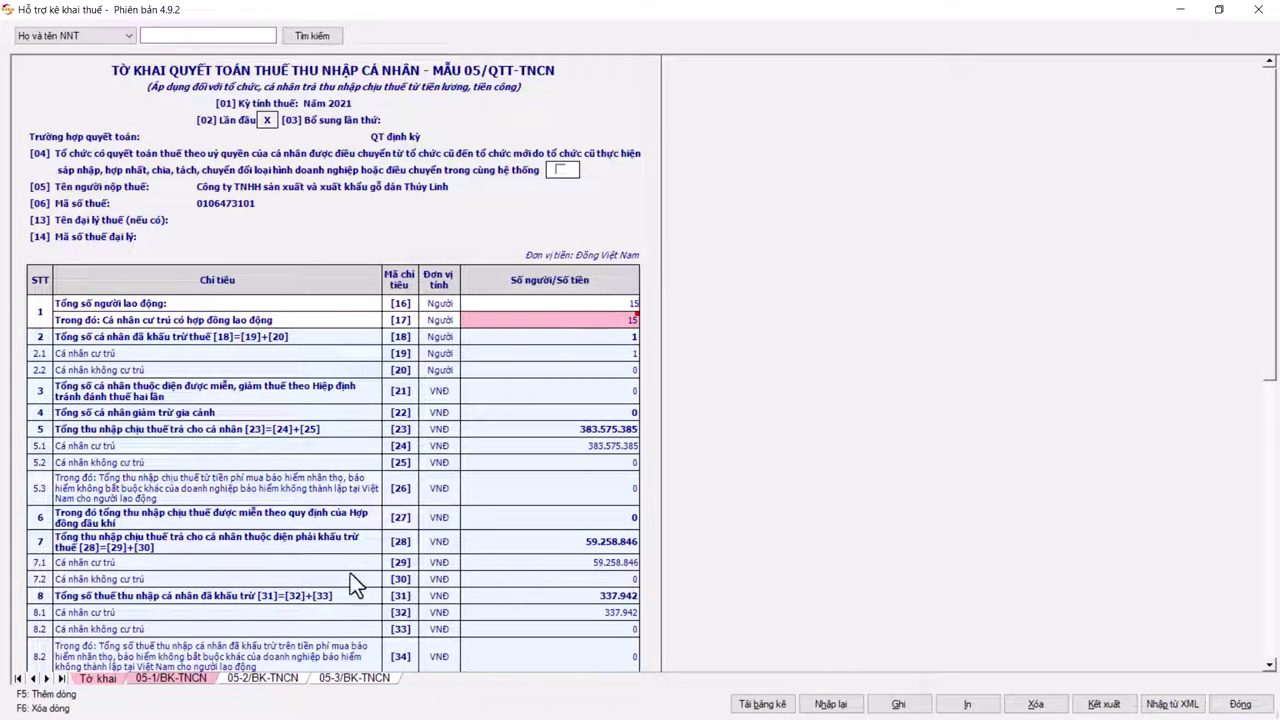
# Set the document type in row 6 of 05-1/BK-TNCN to Thẻ CCCD and save the declaration again despite the remaining errors.
pyautogui.click(246, 462)
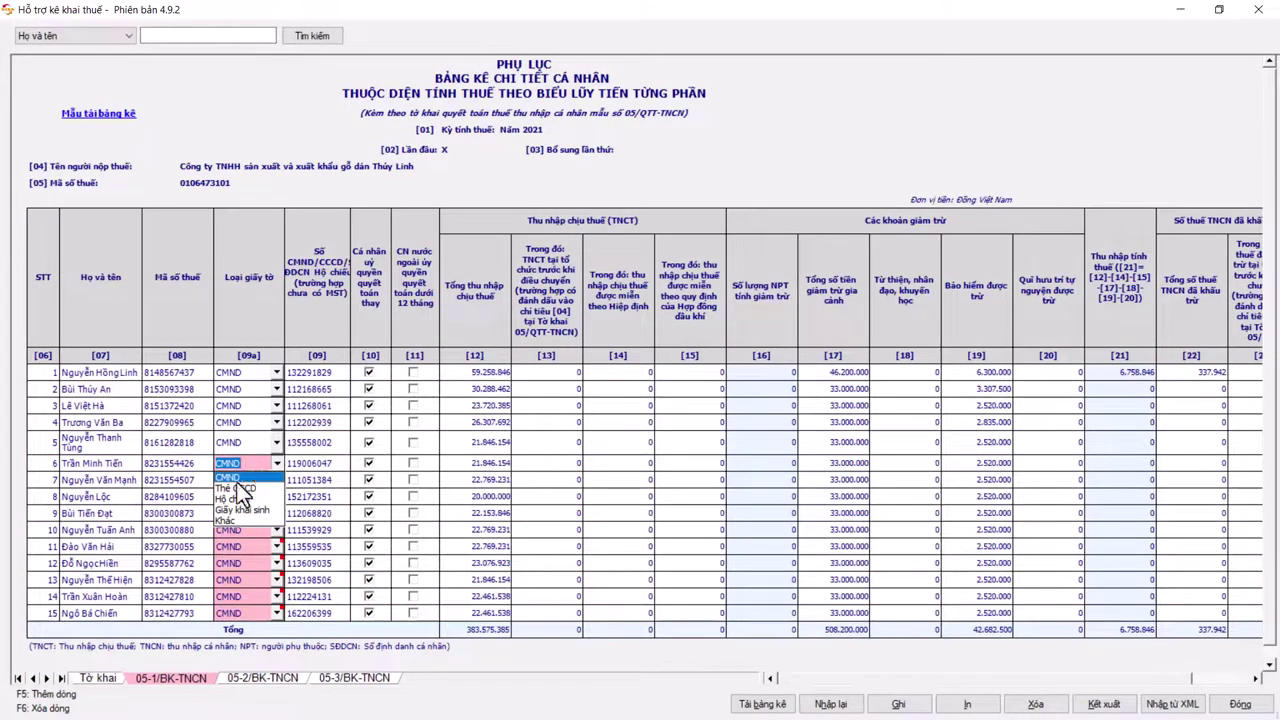
pyautogui.click(234, 488)
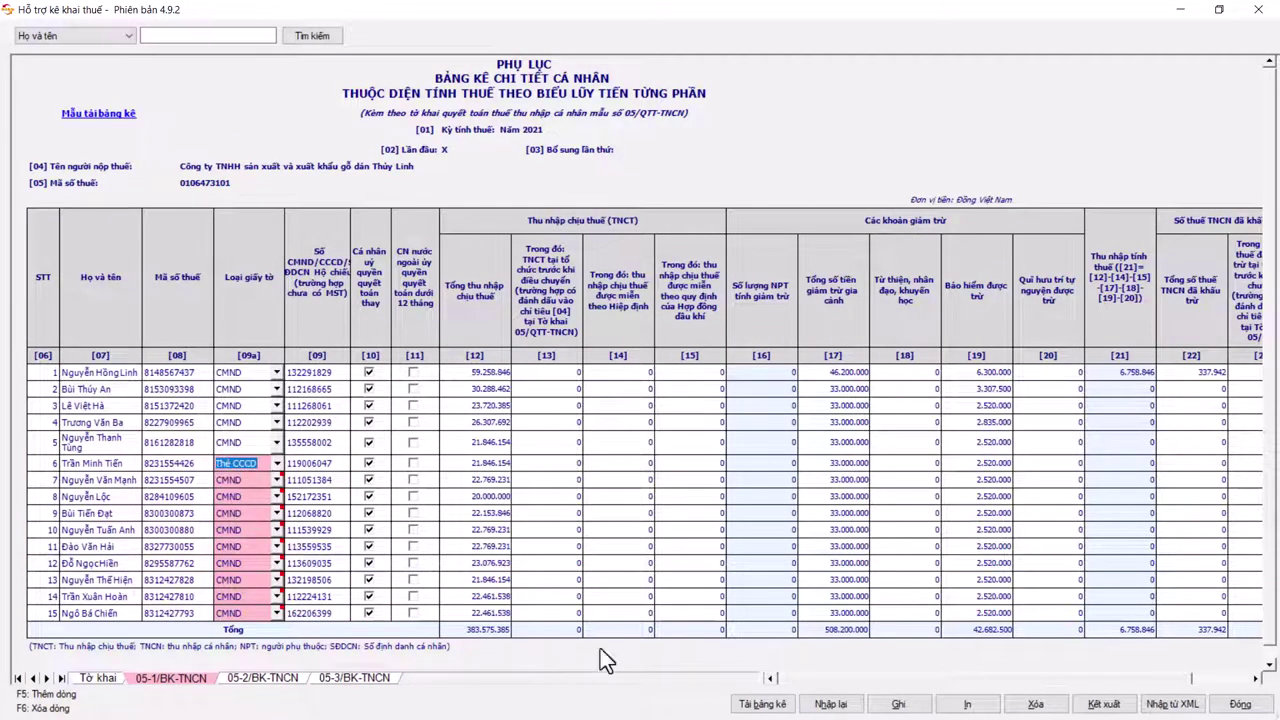
pyautogui.click(896, 704)
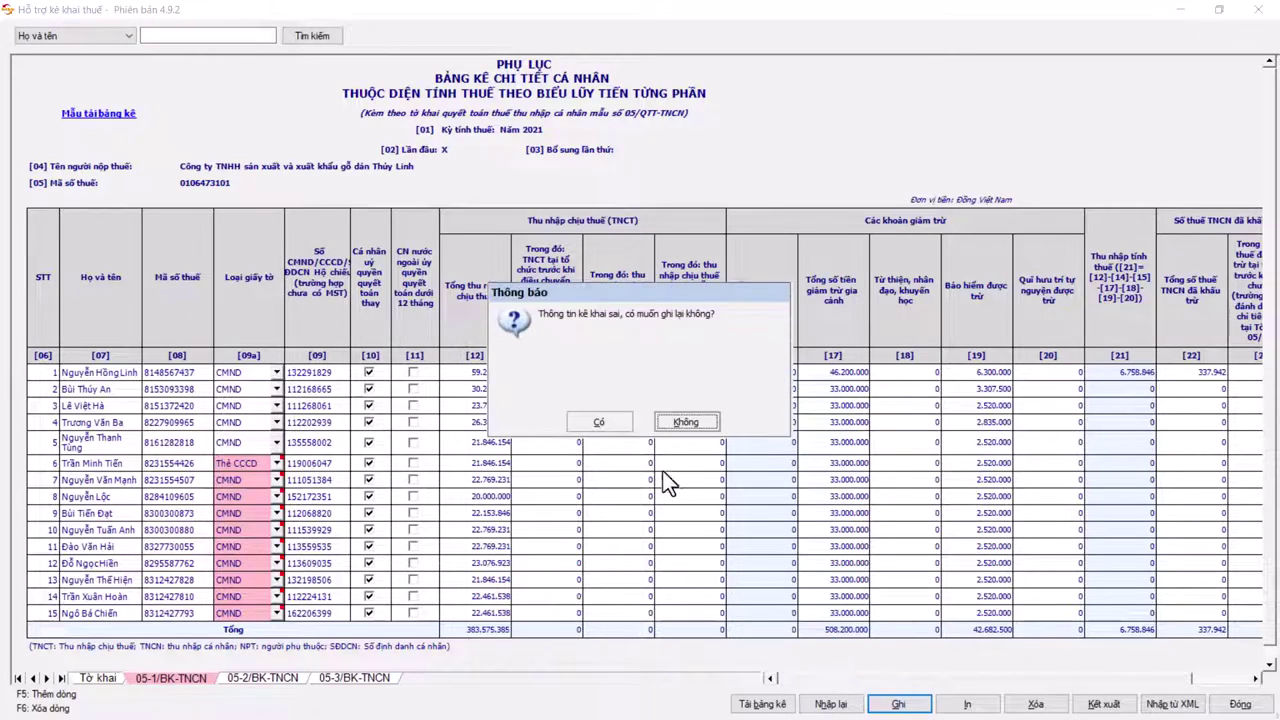
pyautogui.click(612, 421)
pyautogui.click(639, 421)
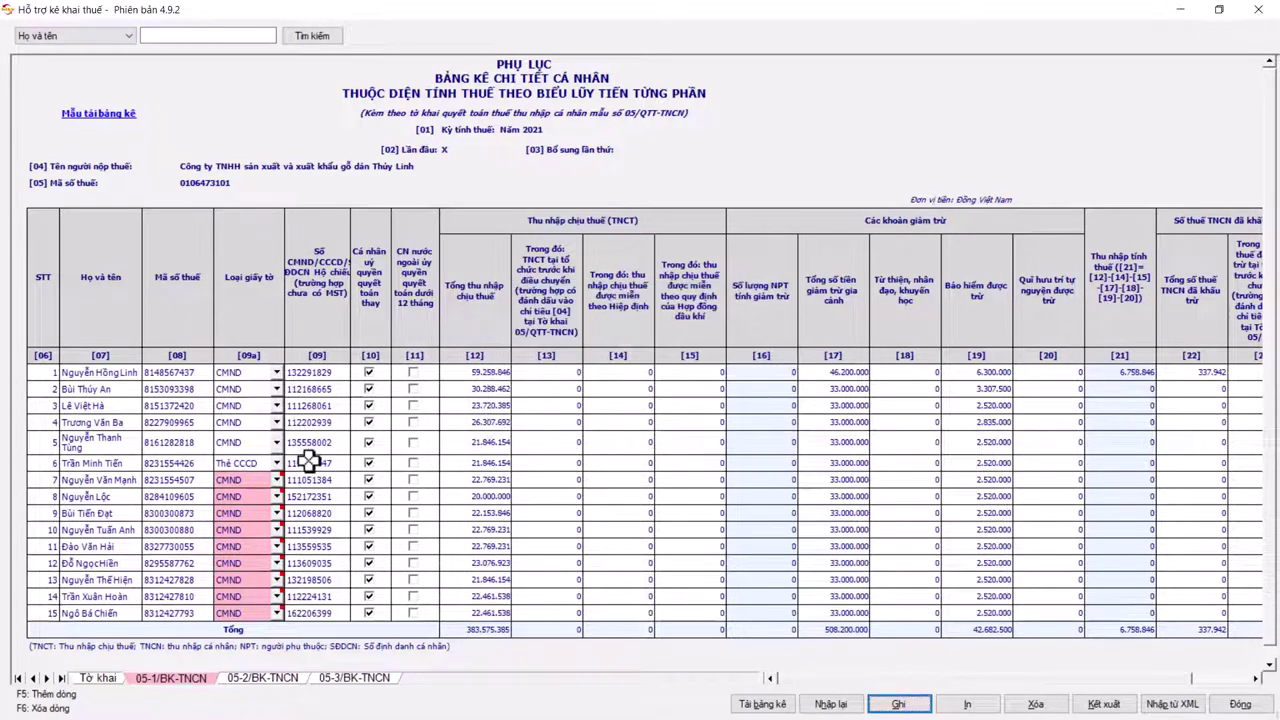
# Set the document type [09a] to Thẻ CCCD for the employees in rows 7 to 11 and 13 to 15.
pyautogui.click(277, 481)
pyautogui.click(235, 505)
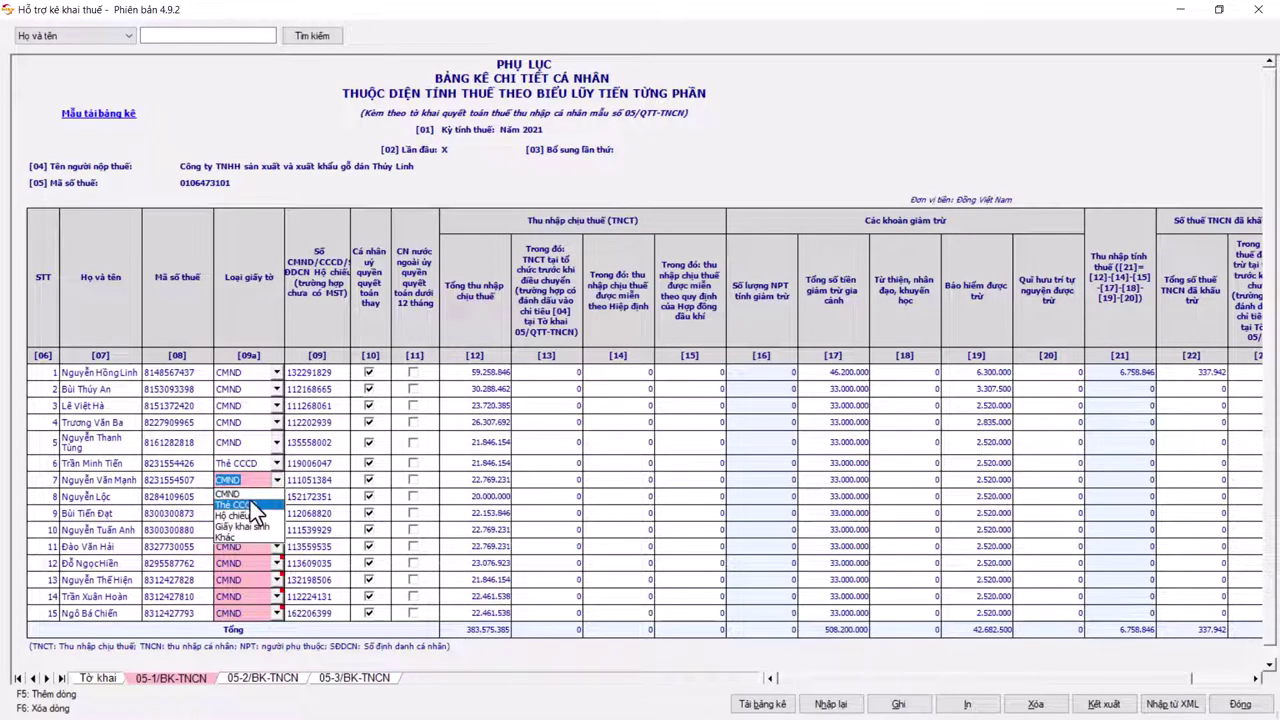
pyautogui.click(276, 496)
pyautogui.click(243, 521)
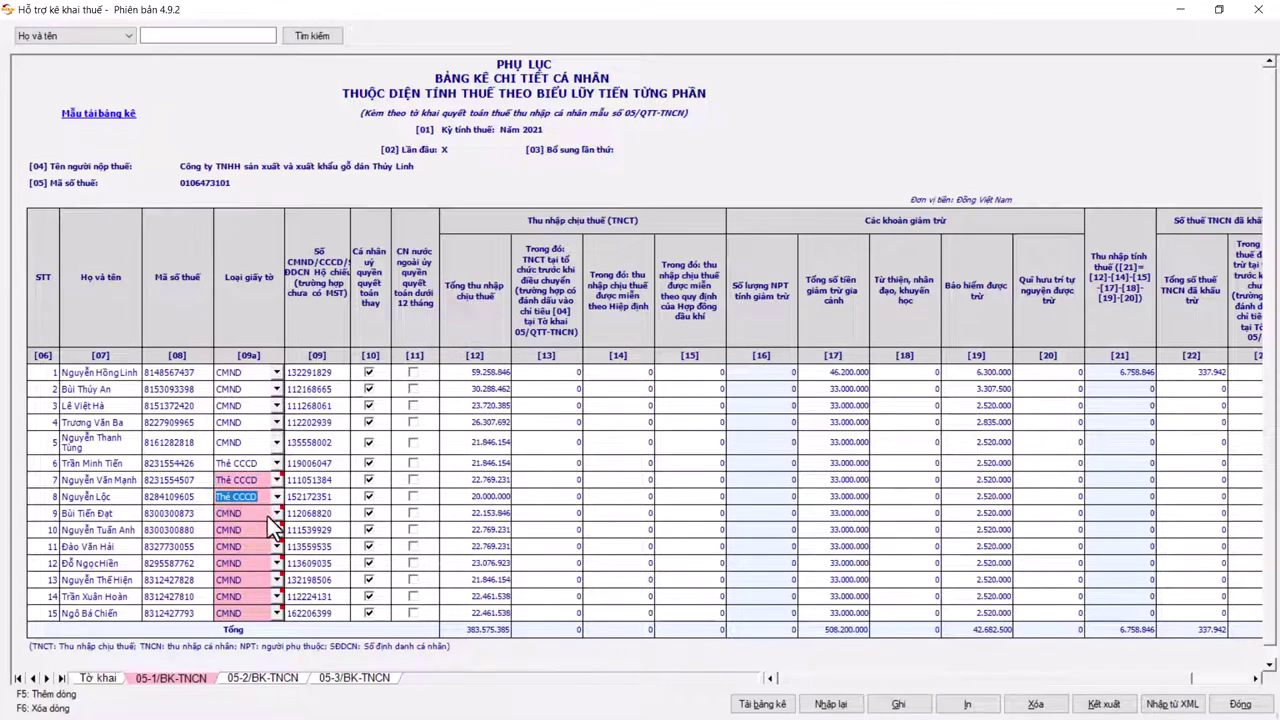
pyautogui.click(277, 513)
pyautogui.click(252, 538)
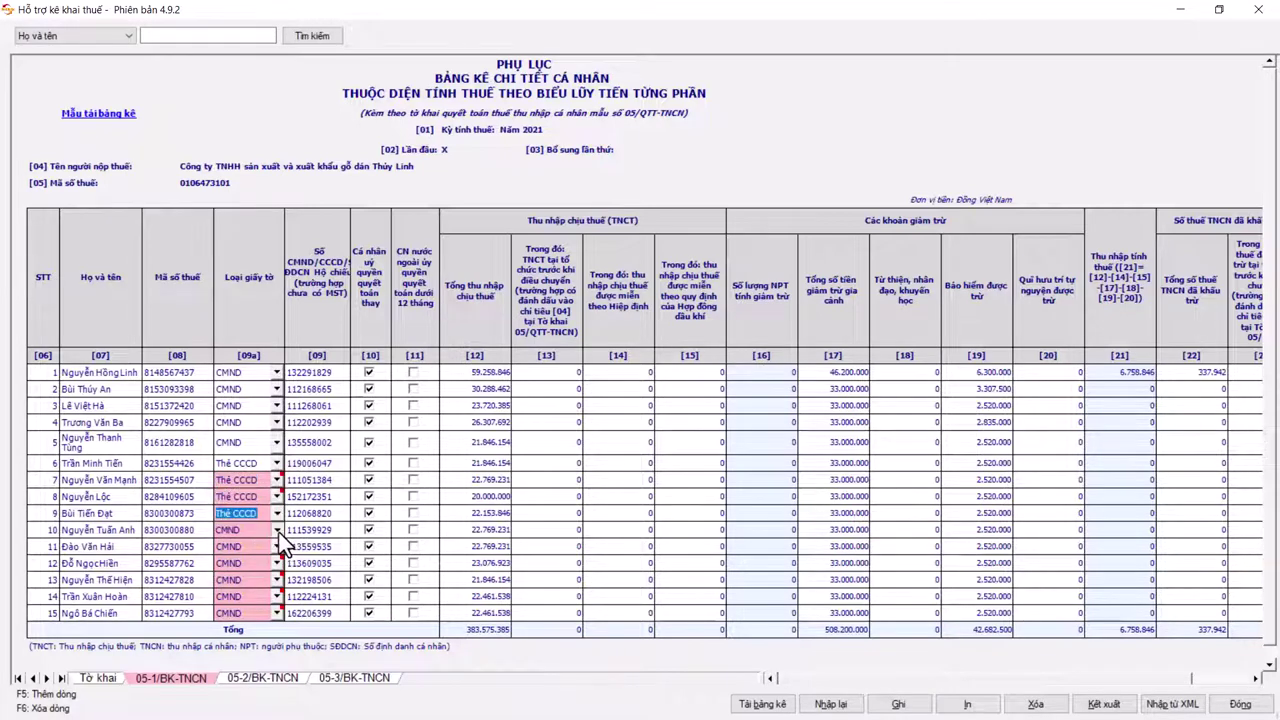
pyautogui.click(277, 530)
pyautogui.click(245, 555)
pyautogui.click(277, 547)
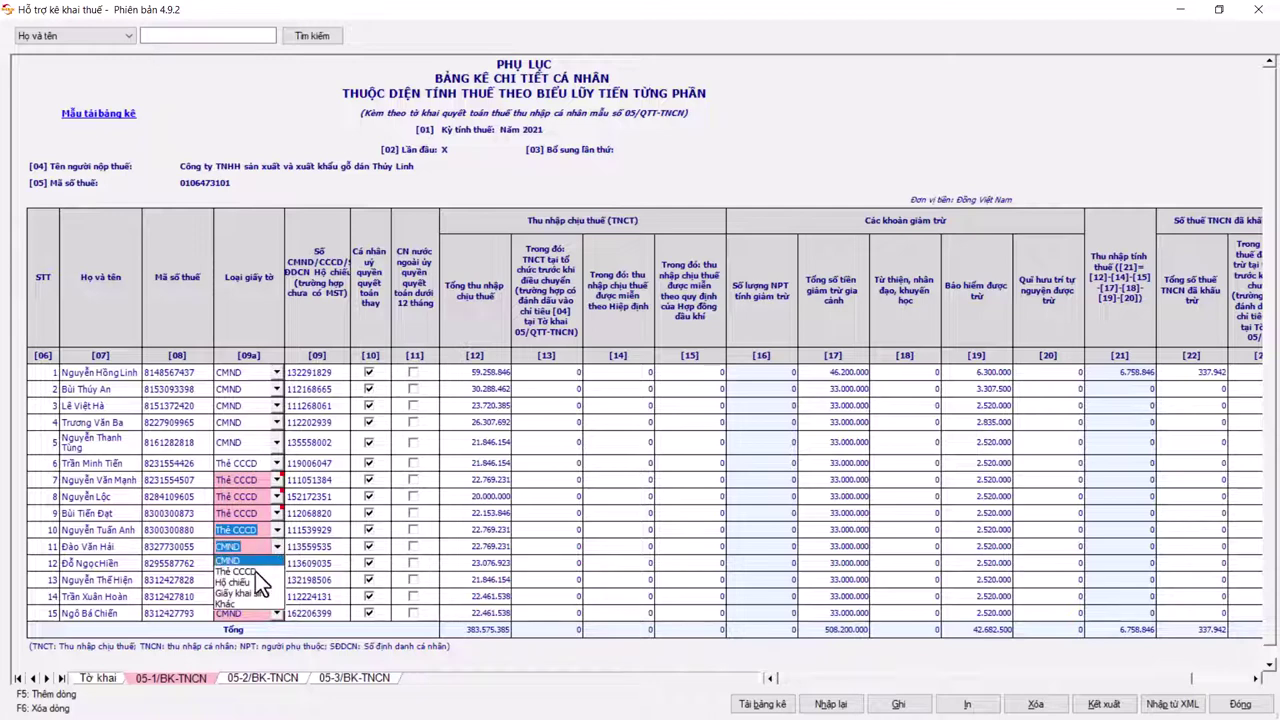
pyautogui.click(240, 566)
pyautogui.click(277, 580)
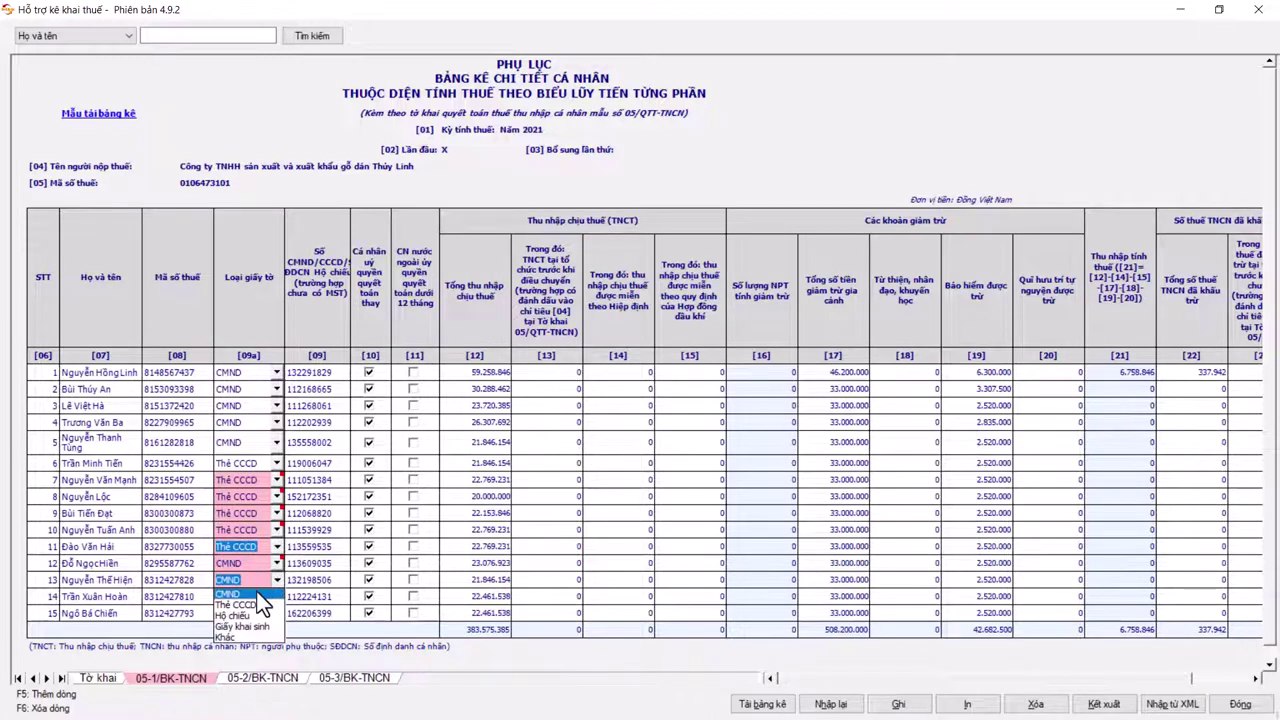
pyautogui.click(266, 605)
pyautogui.click(277, 596)
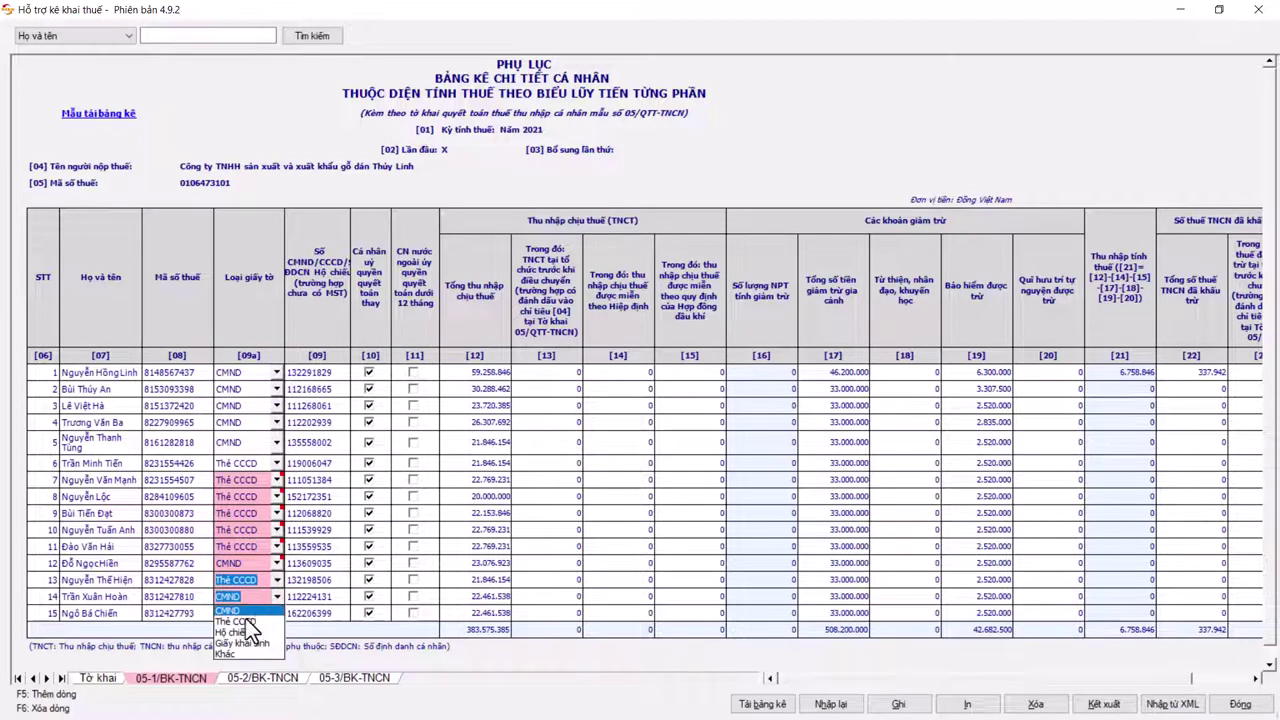
pyautogui.click(245, 620)
pyautogui.click(272, 612)
pyautogui.click(240, 637)
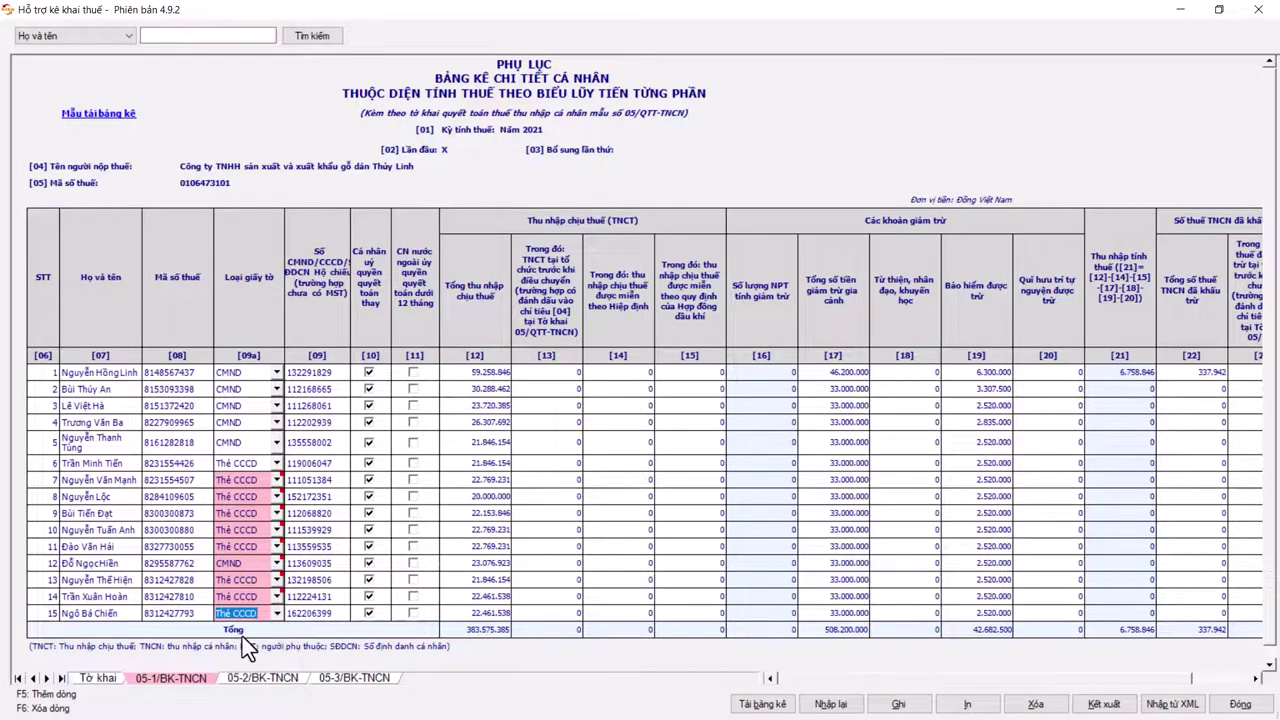
# Save the declaration despite the remaining error and dismiss the resulting notification.
pyautogui.hotkey('ctrl', 's')
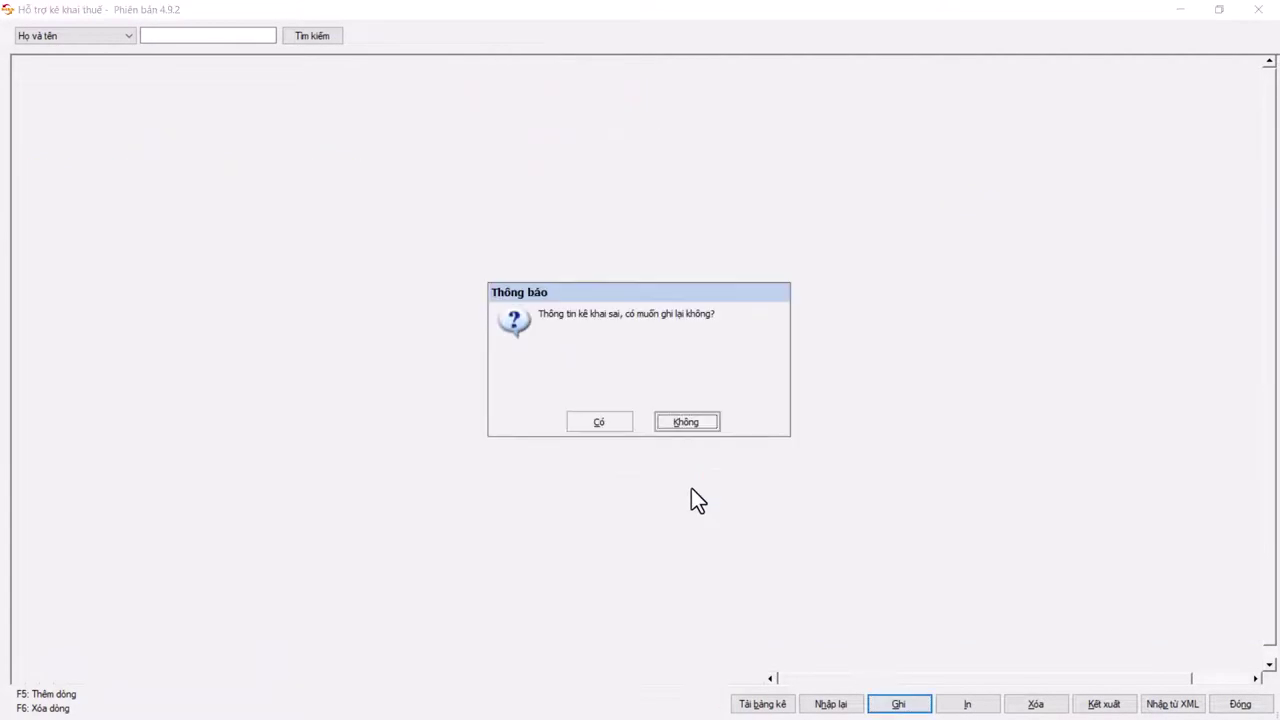
pyautogui.click(603, 426)
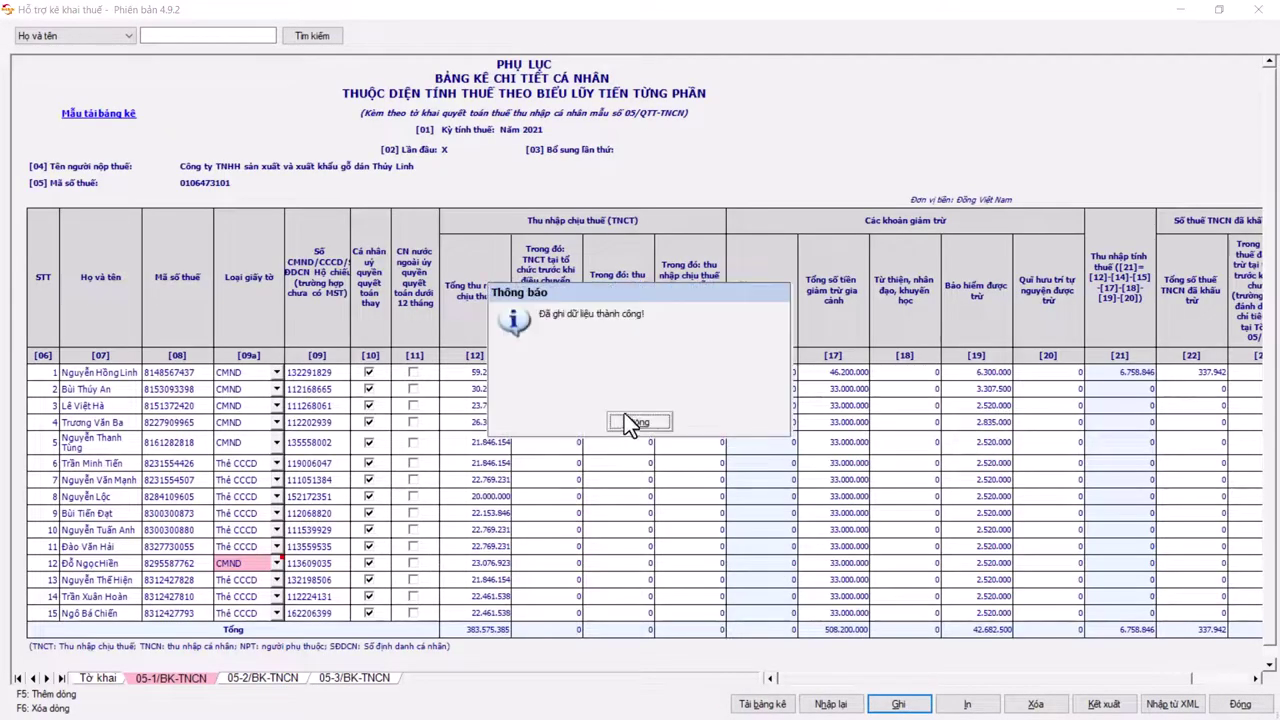
pyautogui.click(637, 422)
# Set the document type [09a] in row 12 of 05-1/BK-TNCN to Thẻ CCCD and save the declaration again.
pyautogui.click(277, 563)
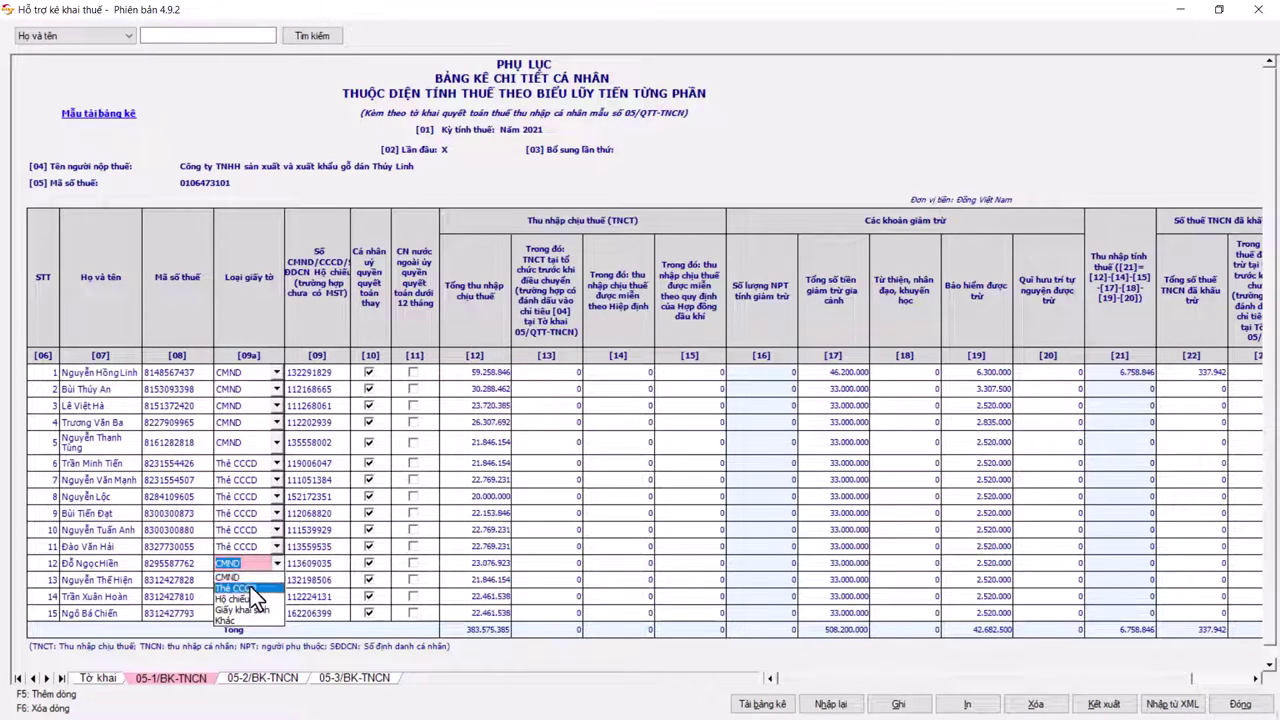
pyautogui.click(250, 586)
pyautogui.click(899, 704)
pyautogui.click(646, 423)
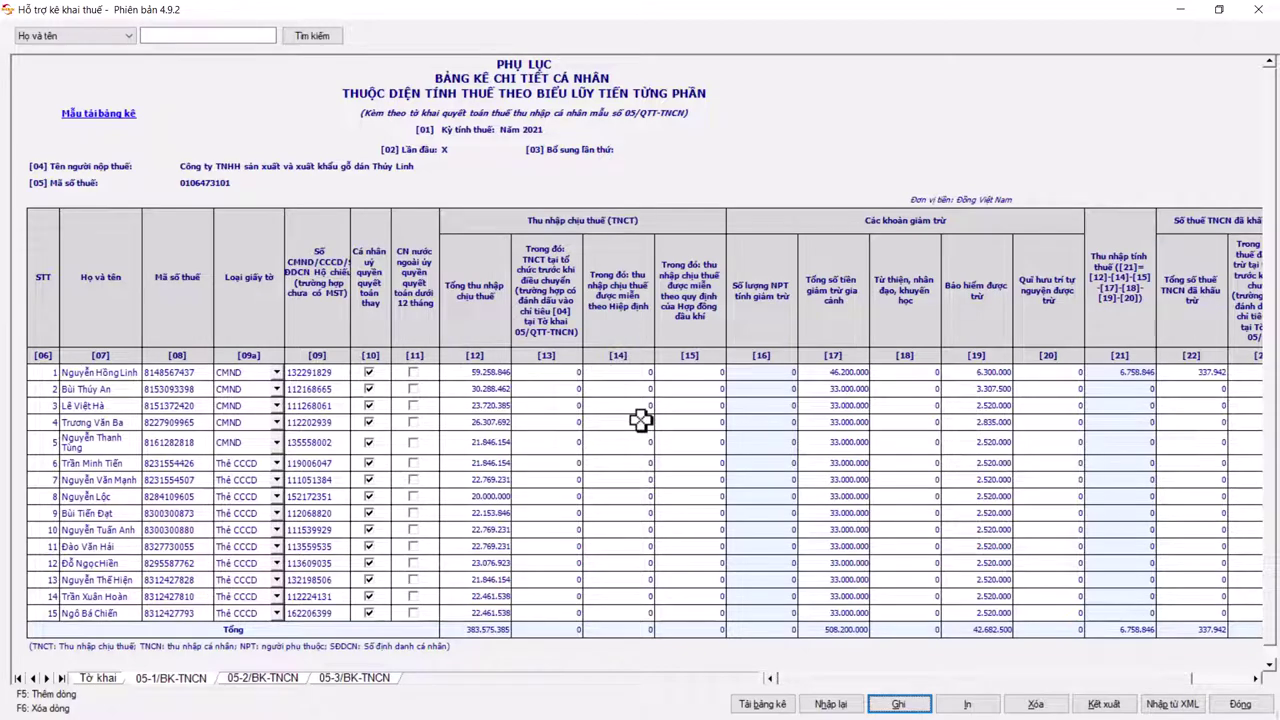
# Export the declaration as an XML file to the Downloads folder and check the exported file there.
pyautogui.click(1105, 704)
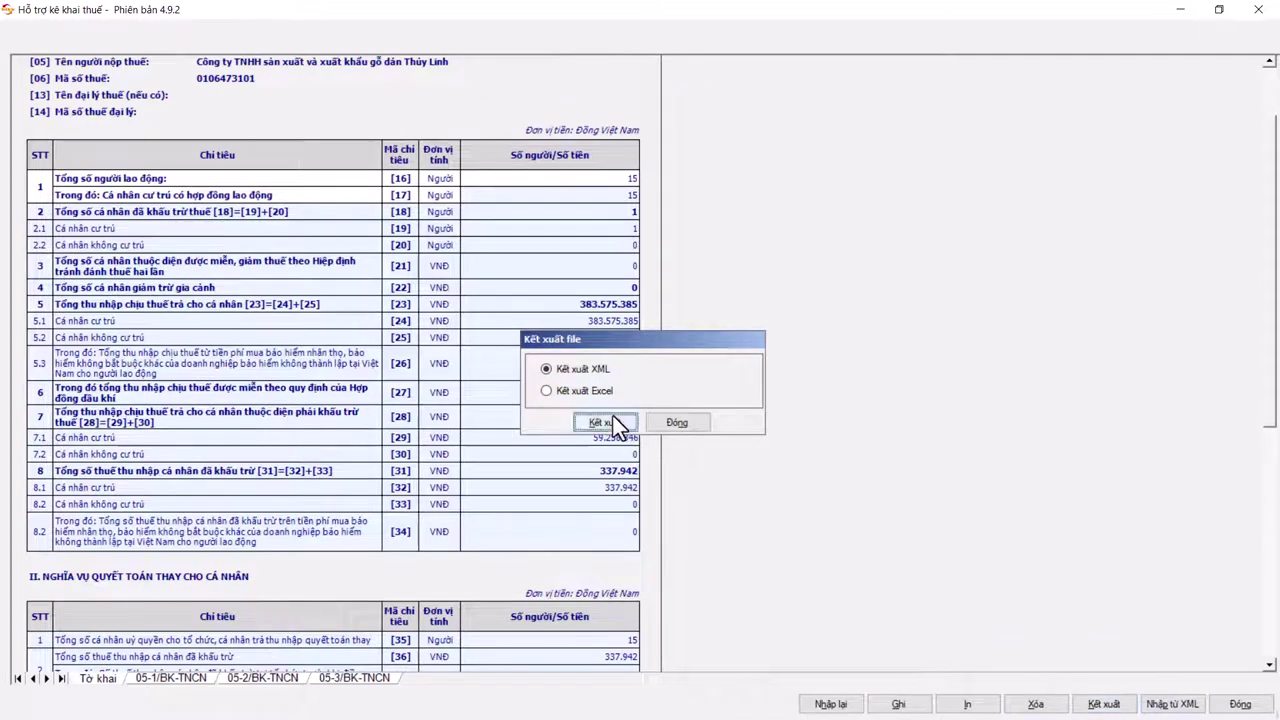
pyautogui.click(606, 422)
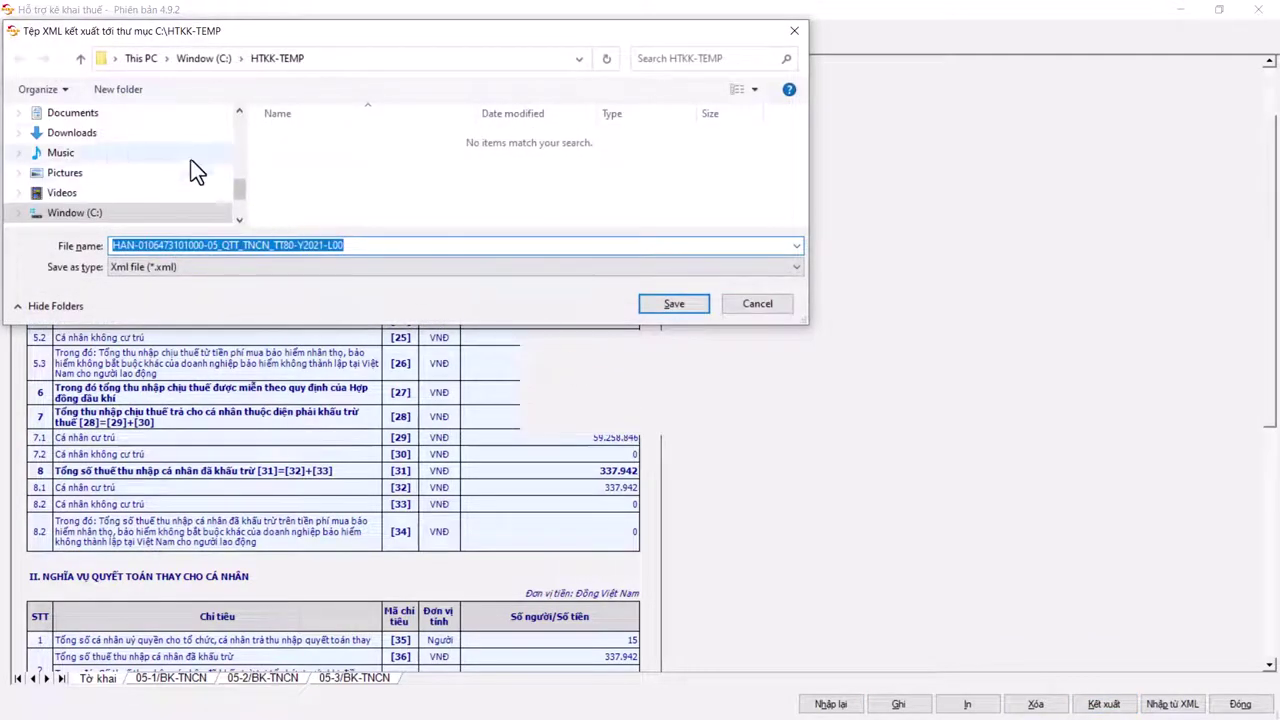
pyautogui.click(116, 134)
pyautogui.click(640, 306)
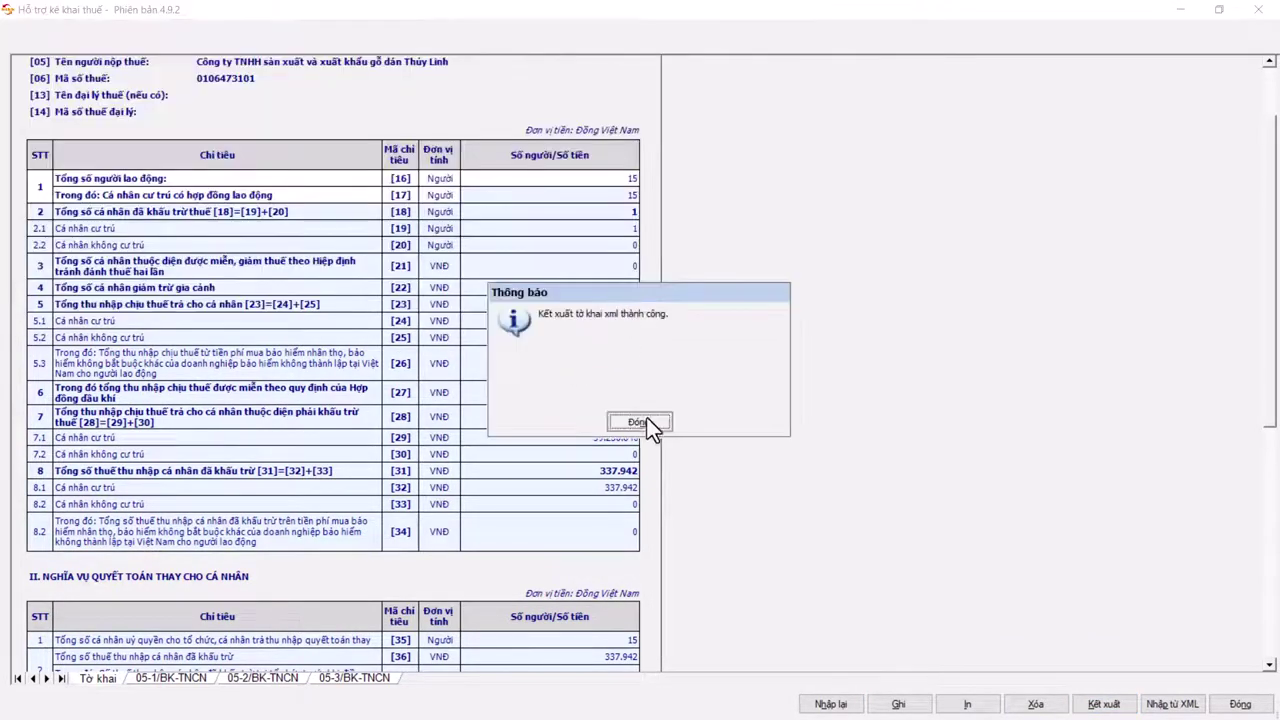
pyautogui.click(637, 424)
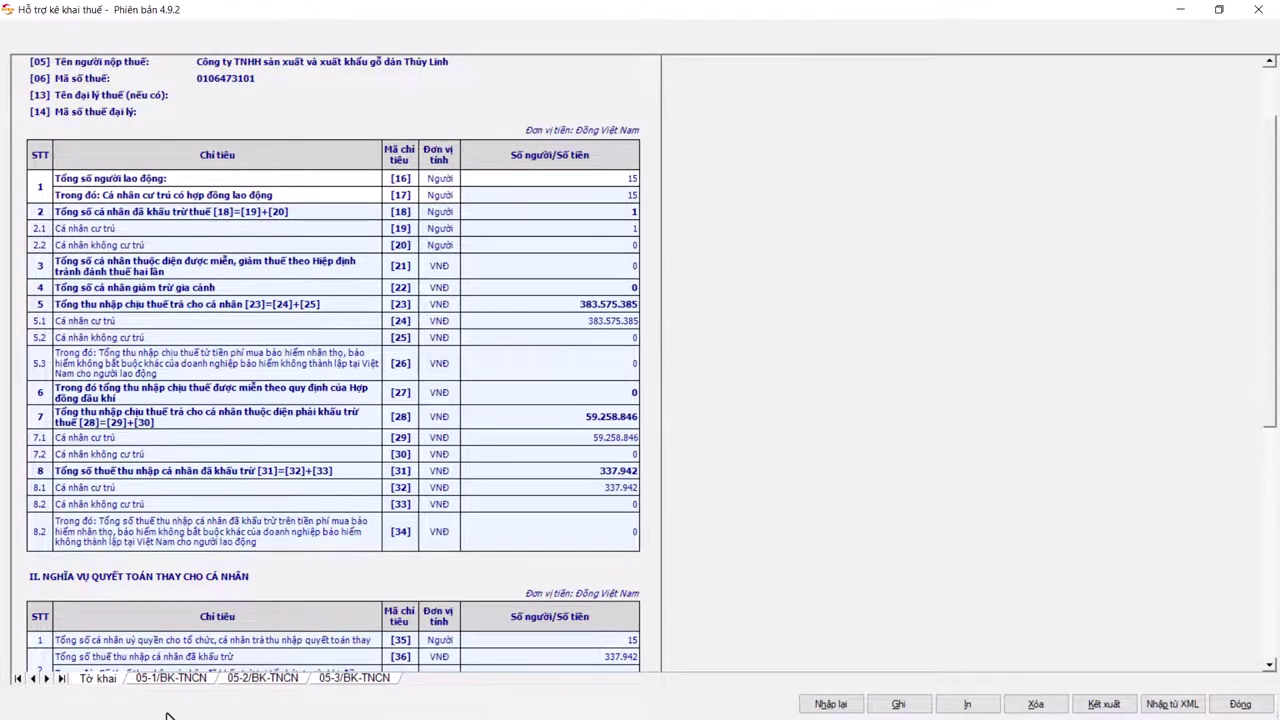
pyautogui.hotkey('alt', 'Tab')
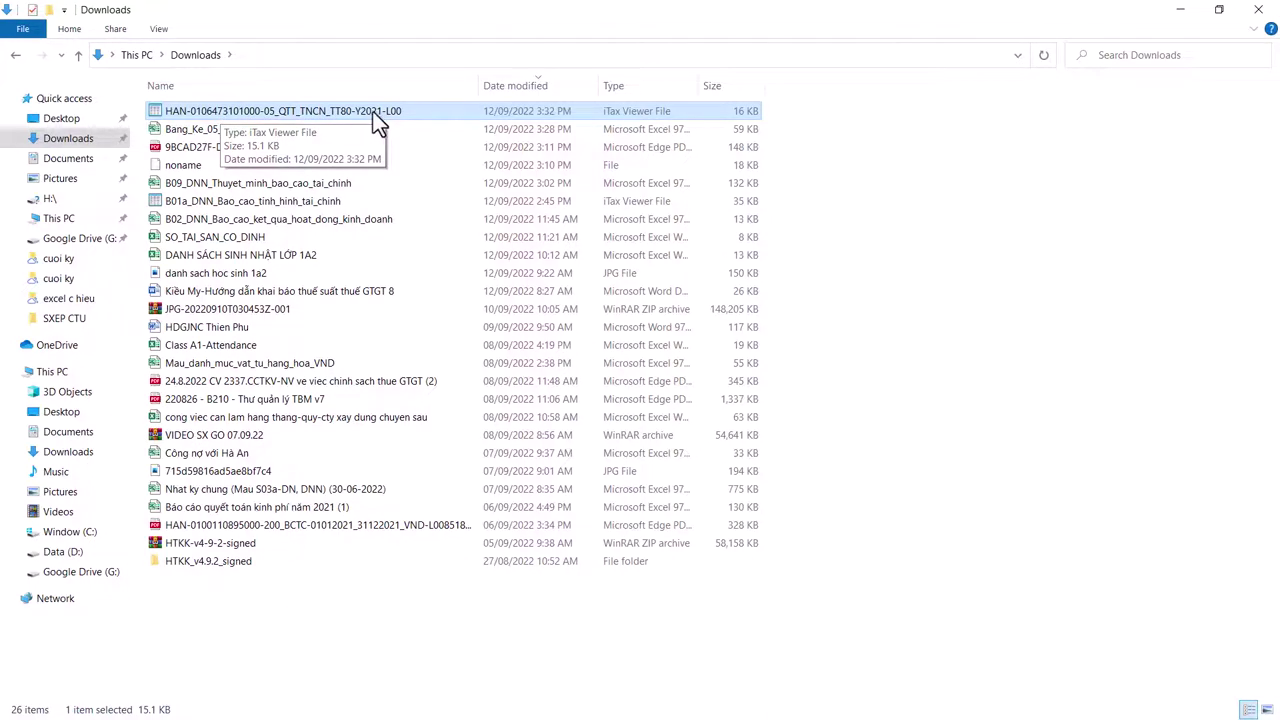
pyautogui.hotkey('alt', 'Tab')
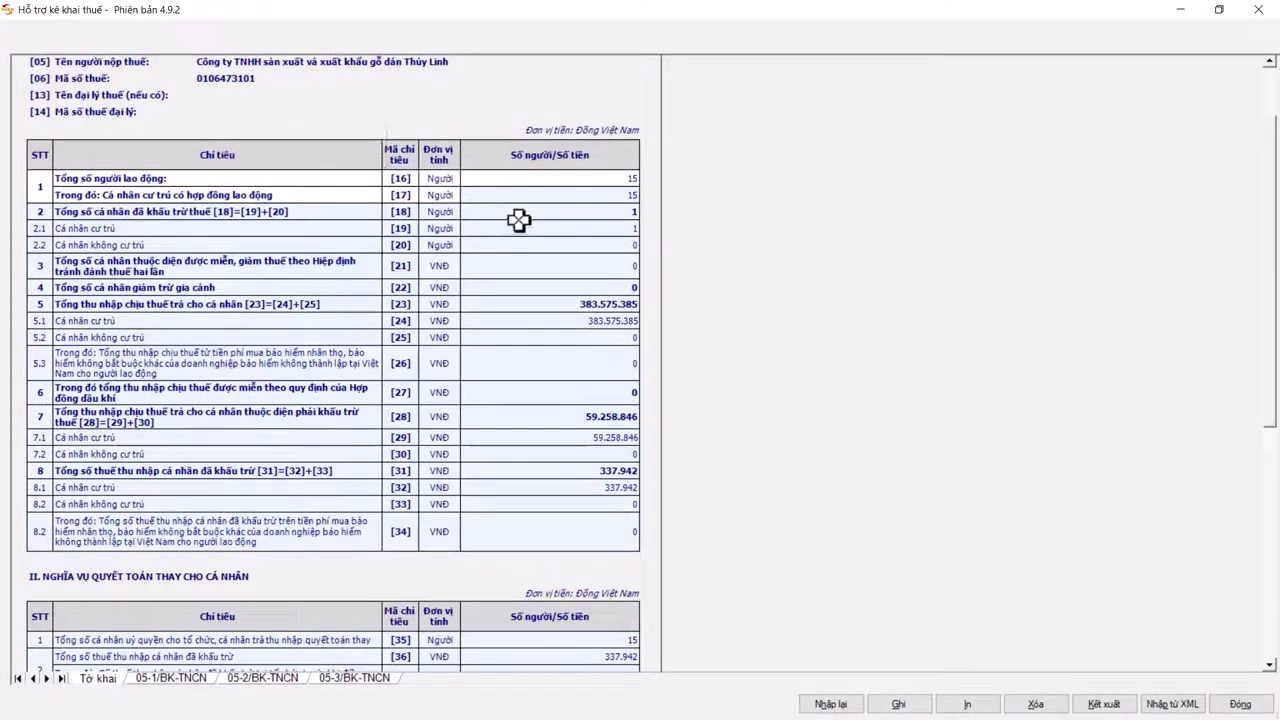
# Close the declaration and reopen the period selection for 05/QTT-TNCN (TT80/2021), choosing the supplementary declaration option Tờ khai bổ sung.
pyautogui.click(1240, 704)
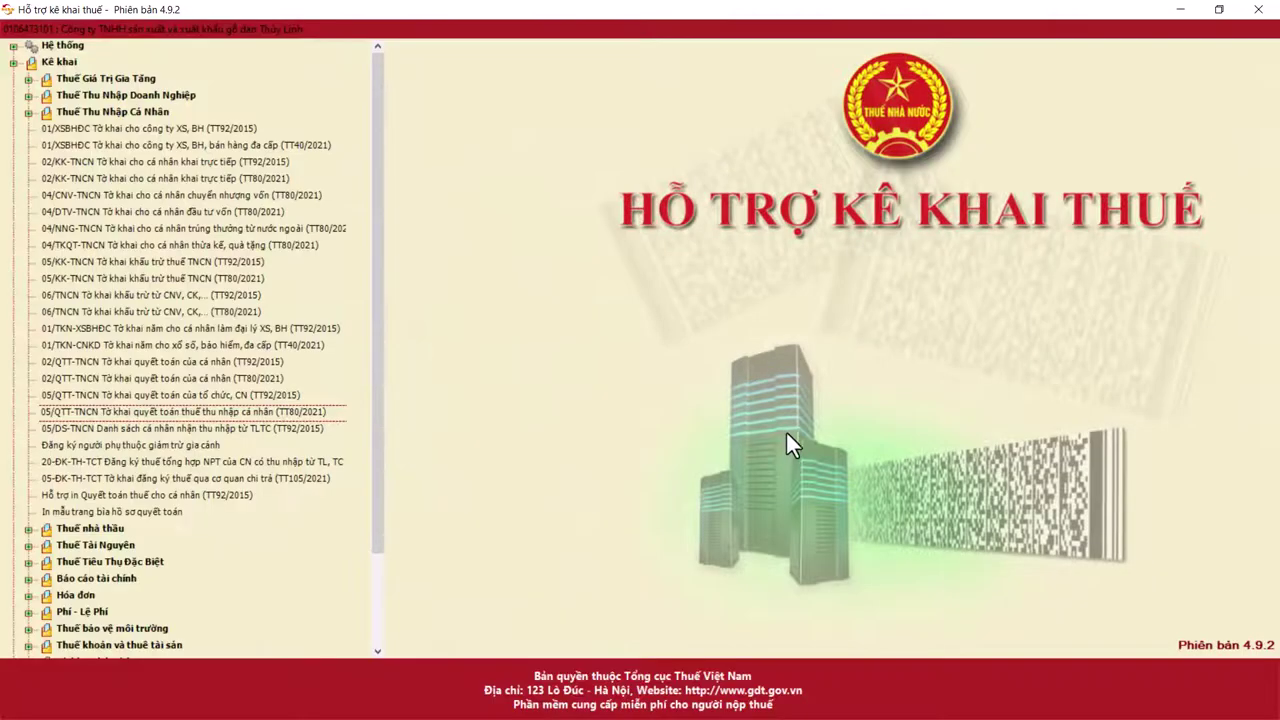
pyautogui.click(132, 129)
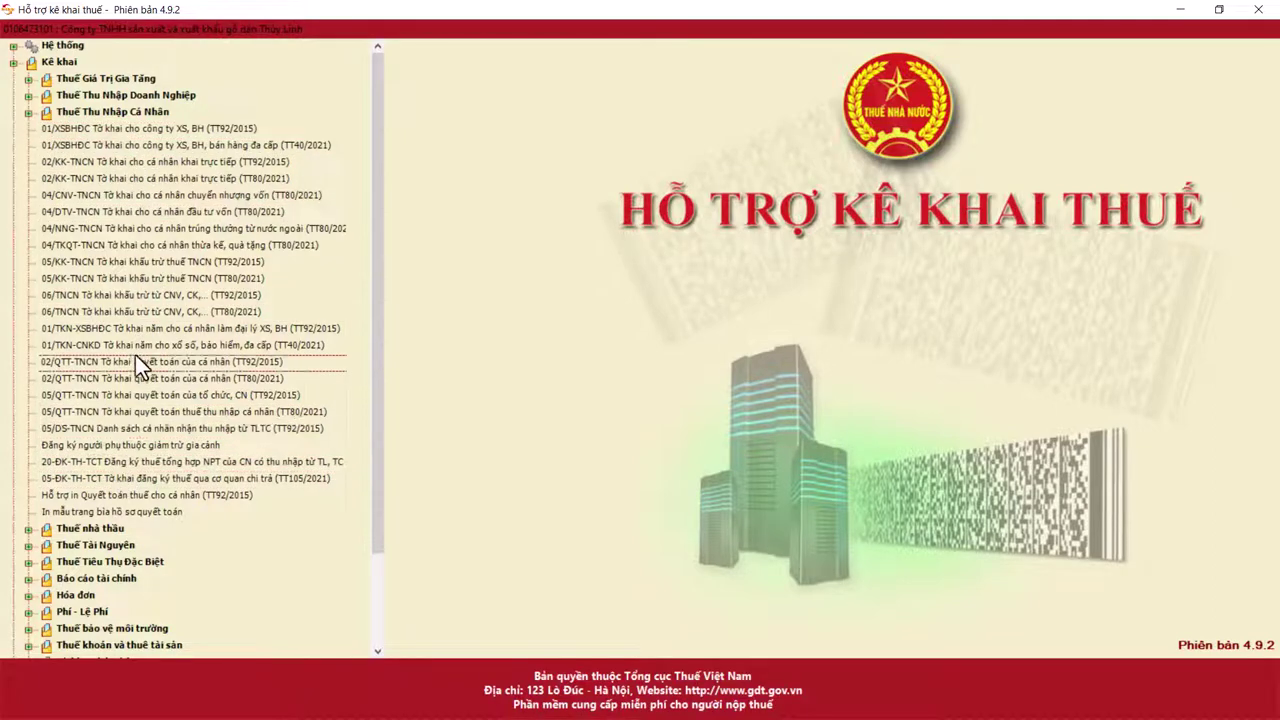
pyautogui.doubleClick(178, 412)
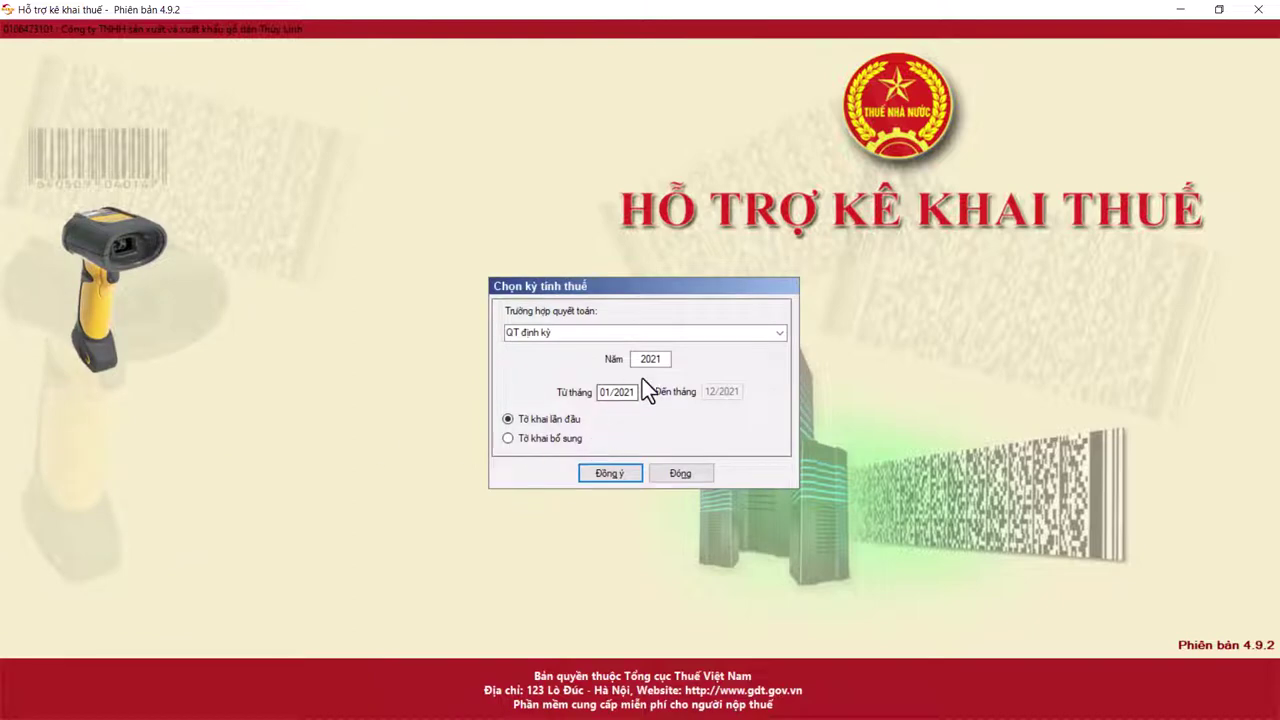
pyautogui.click(517, 437)
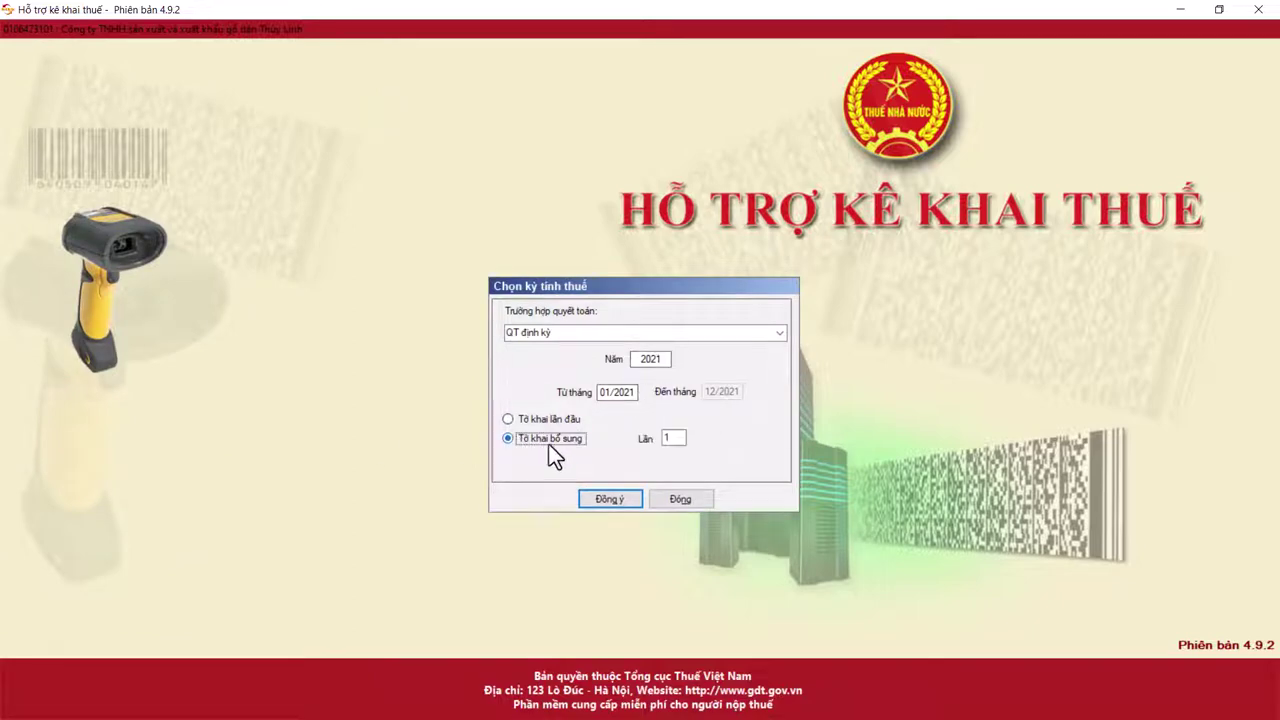
pyautogui.click(680, 438)
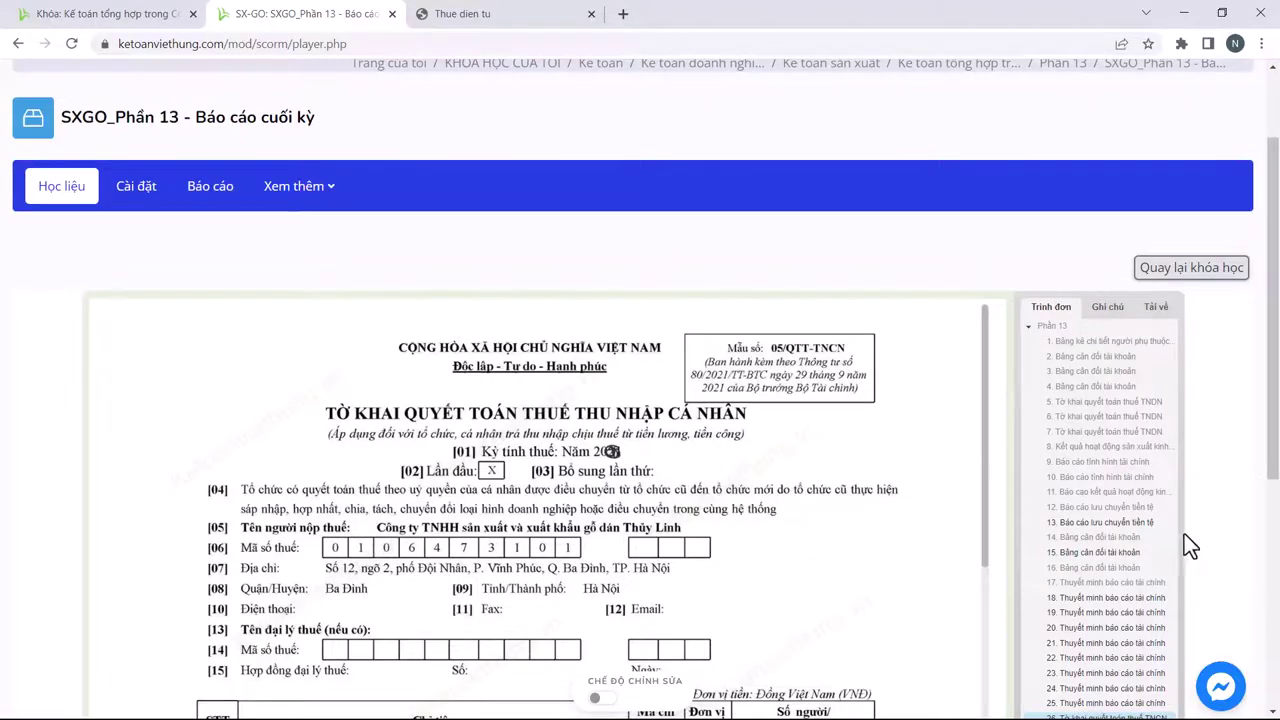
# Switch to the browser and review the sample 05-1/BK-TNCN listing and 05/QTT-TNCN declaration in the SXGO_Phần 13 course.
pyautogui.scroll(-2, 1203, 462)
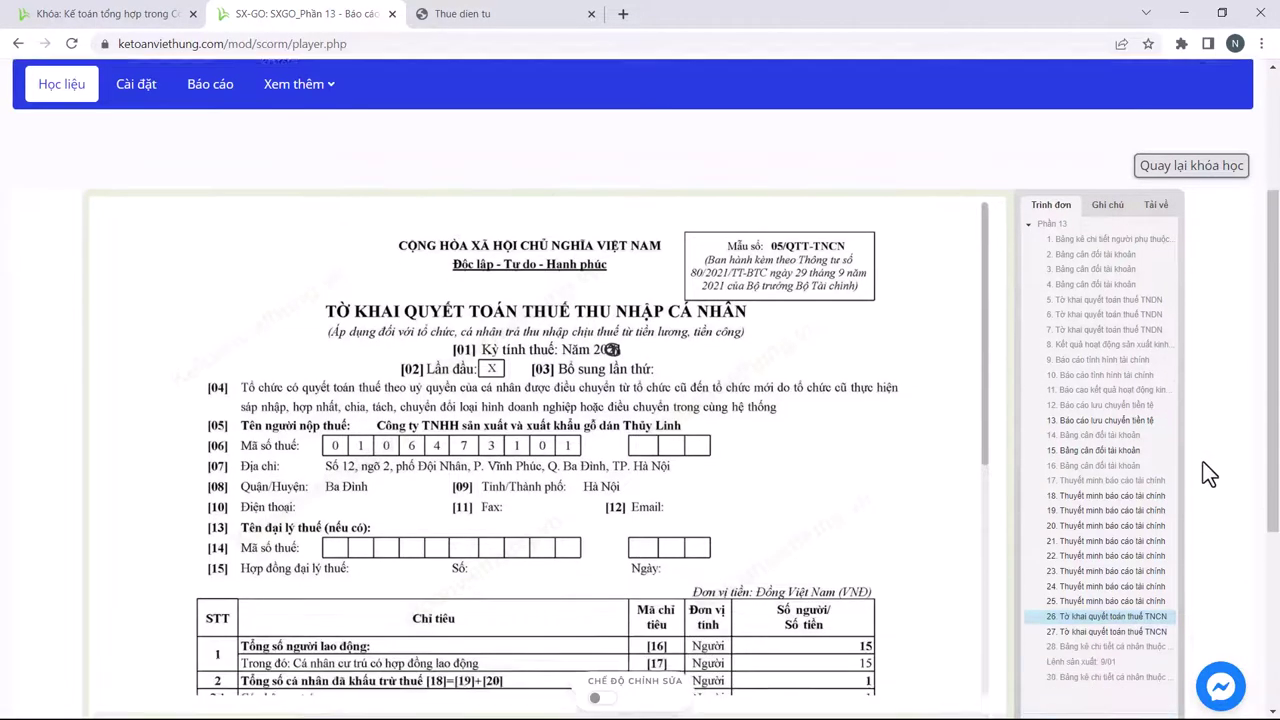
pyautogui.click(1122, 596)
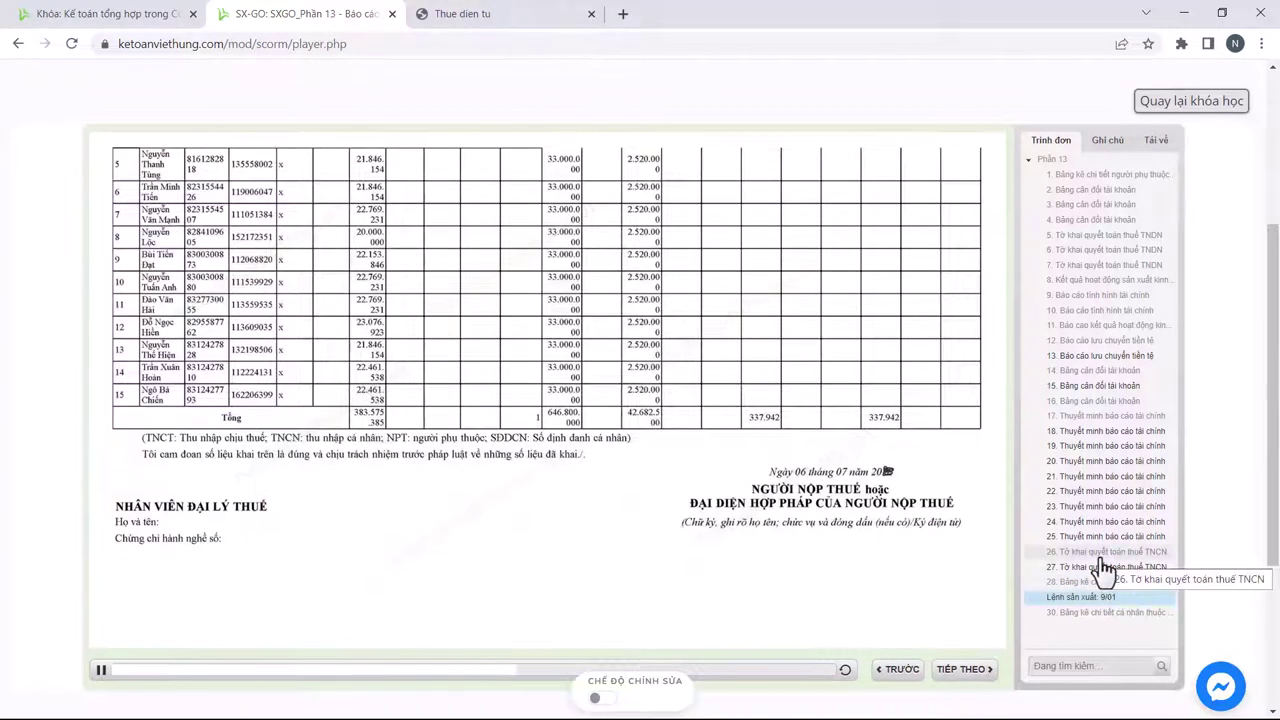
pyautogui.click(1106, 568)
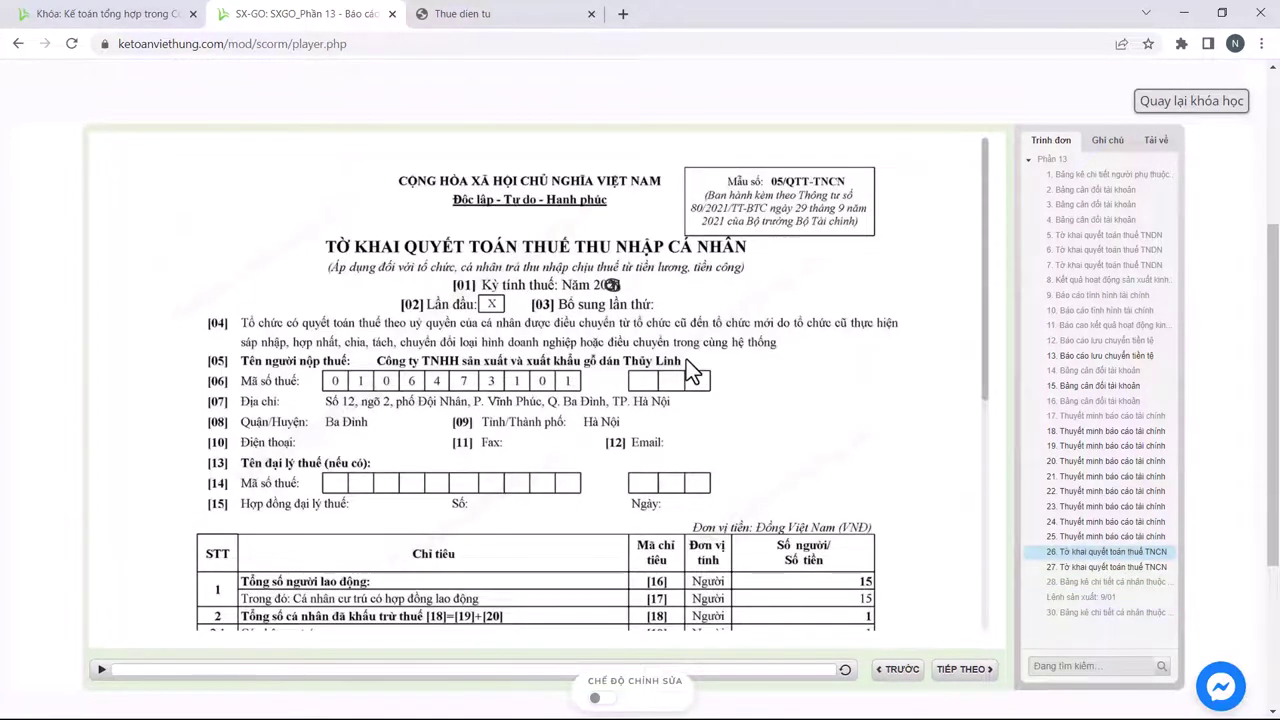